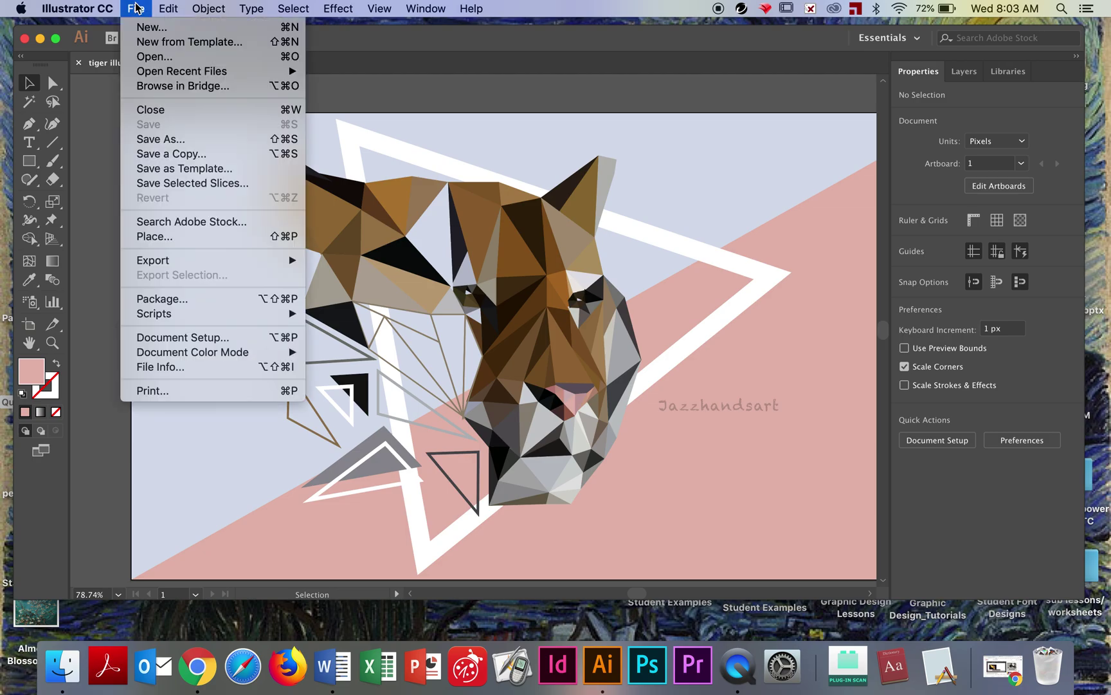
Step: Open the image file cardinal.jpg from the Desktop folder
click(169, 54)
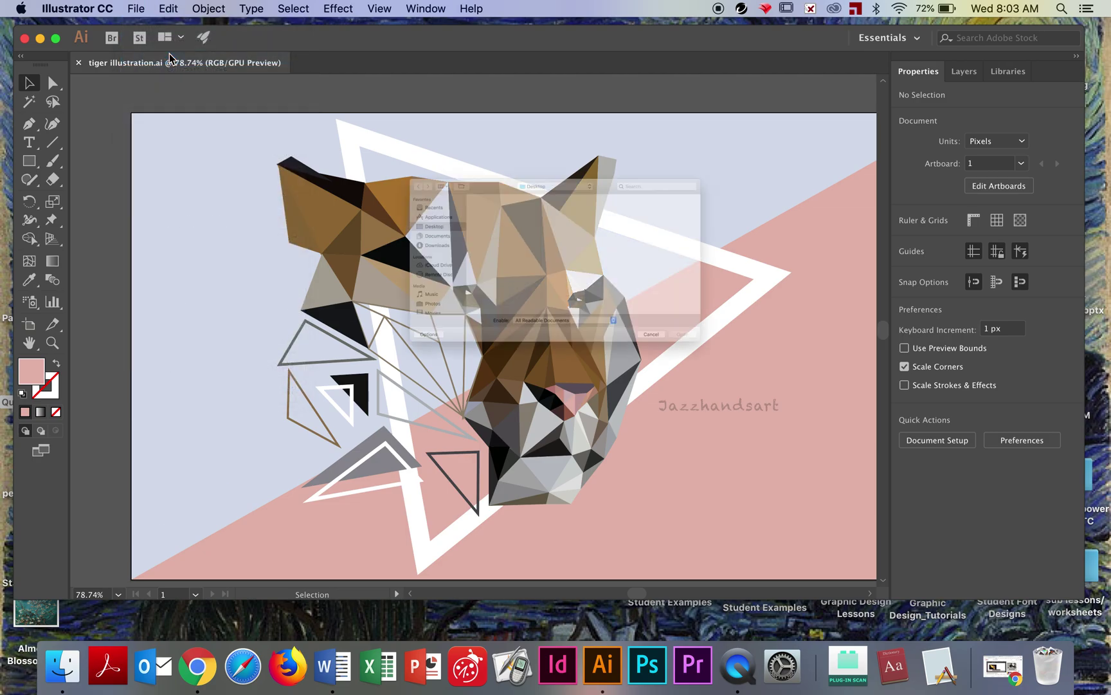
click(465, 160)
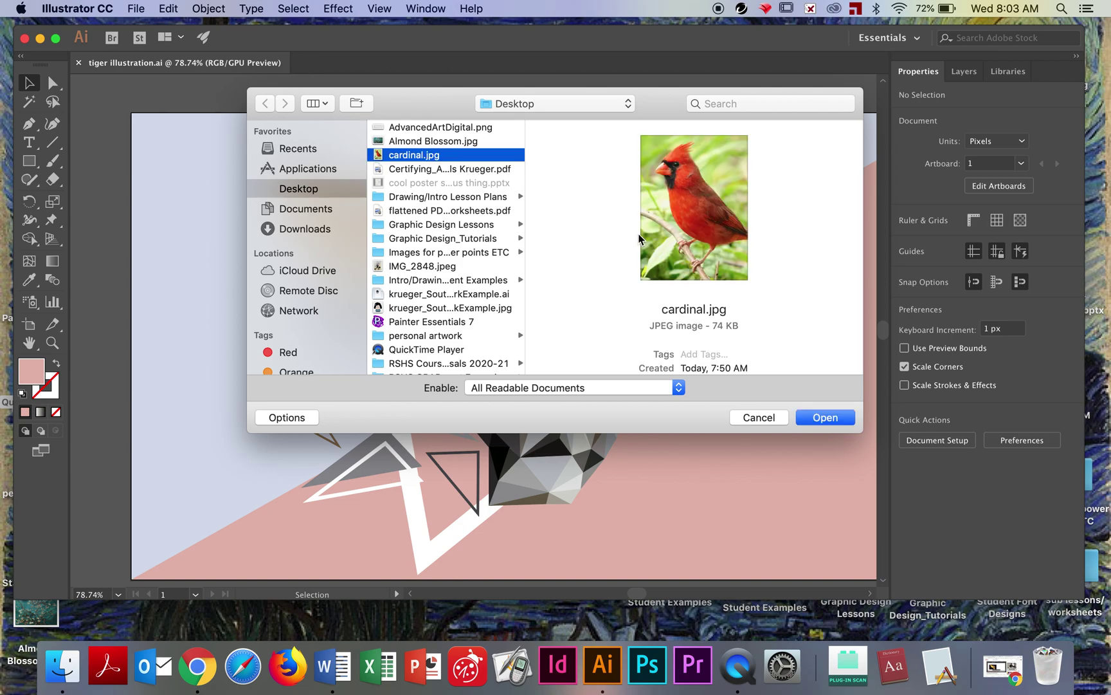
click(833, 418)
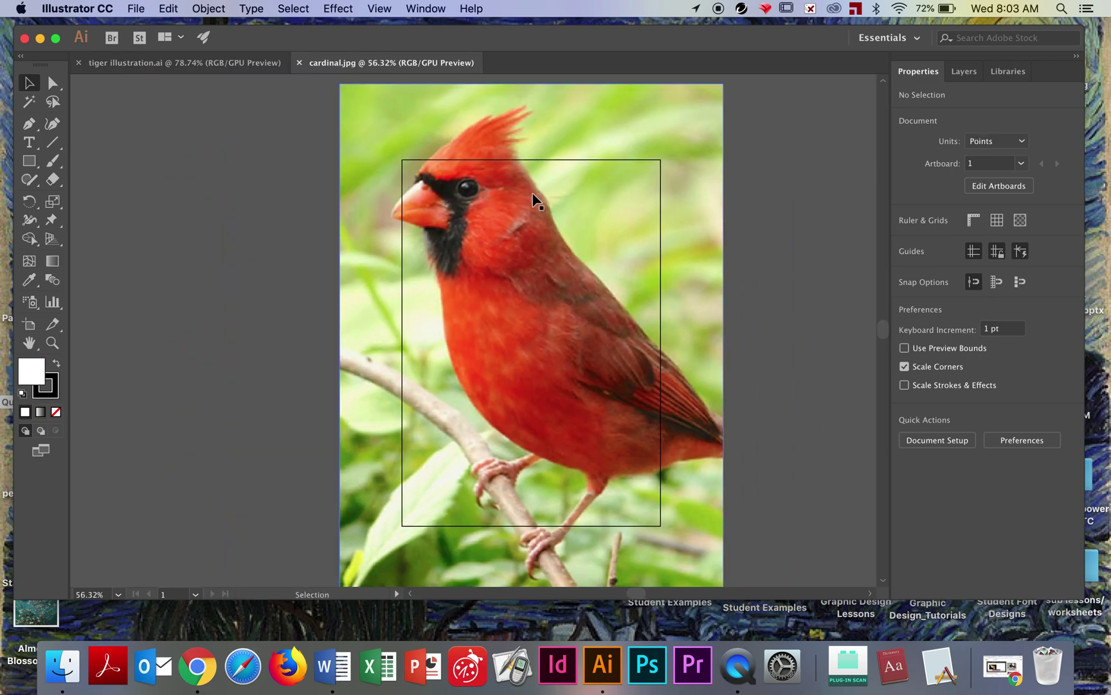
Step: Scale the cardinal photo down to 740 pt wide and align its upper-left corner with the artboard's upper-left corner
click(368, 103)
scroll(465, 266, down, 3)
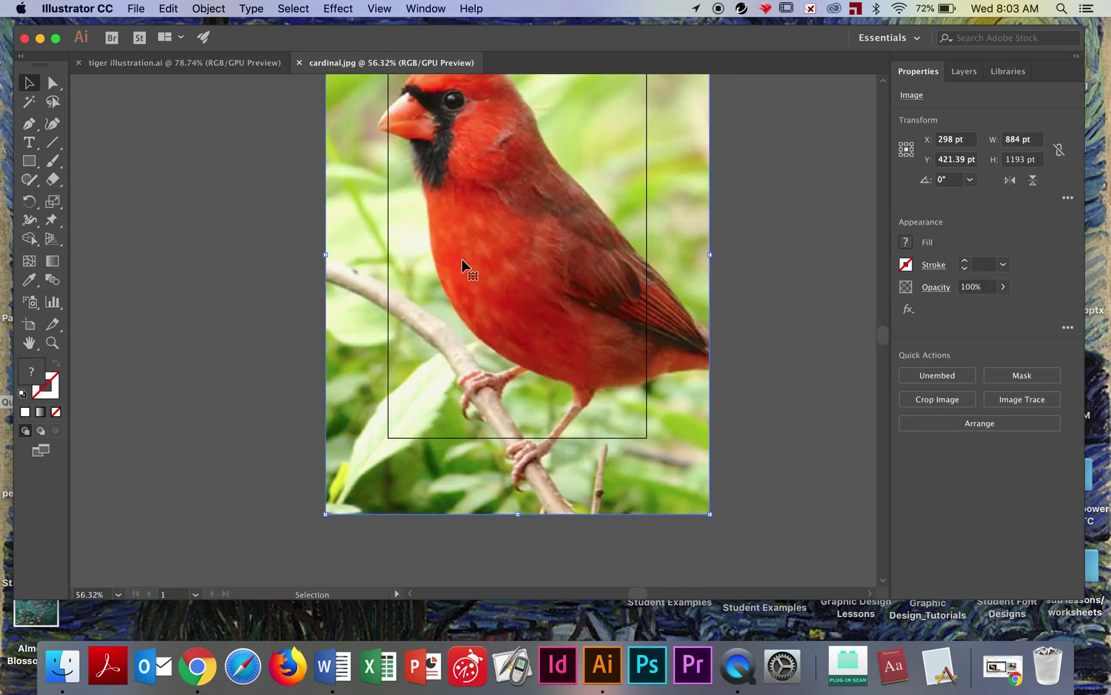
scroll(493, 250, down, 1)
scroll(492, 250, up, 3)
scroll(493, 249, right, 2)
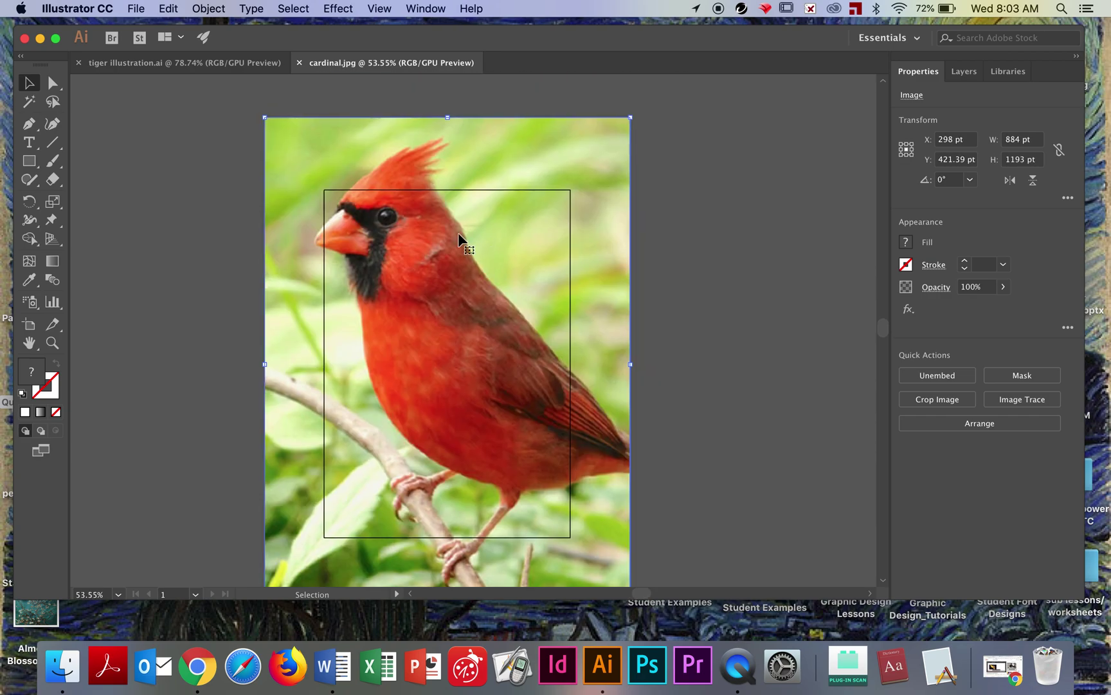
drag(265, 117, 324, 190)
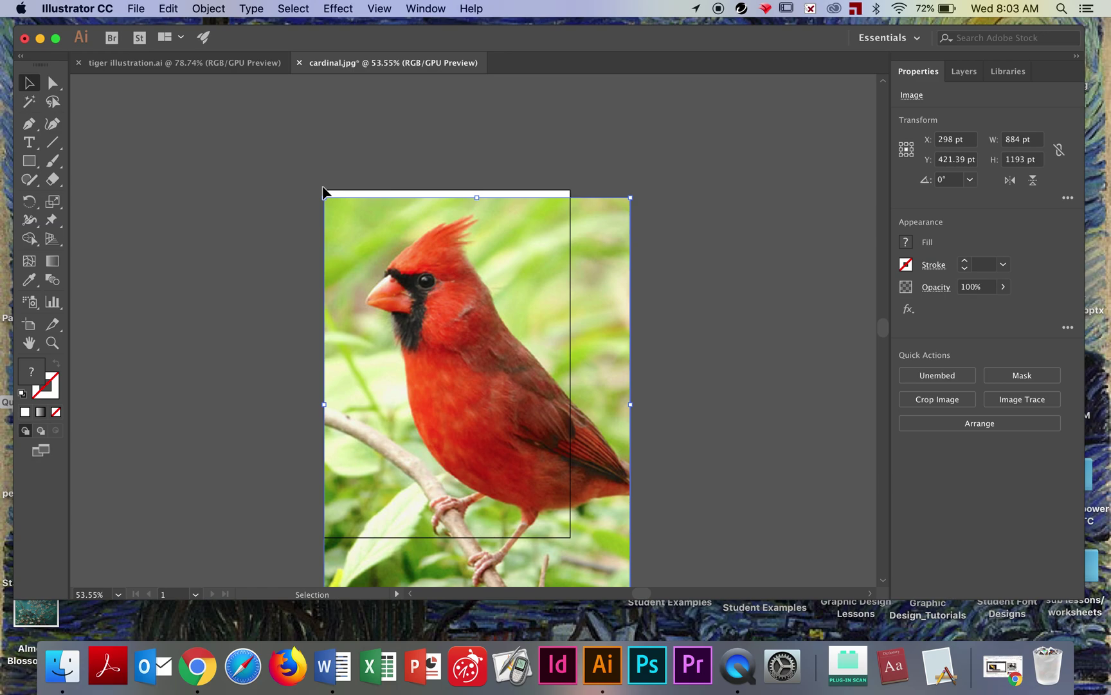
mouse_move(470, 342)
mouse_down()
mouse_move(466, 320)
mouse_move(467, 330)
mouse_up()
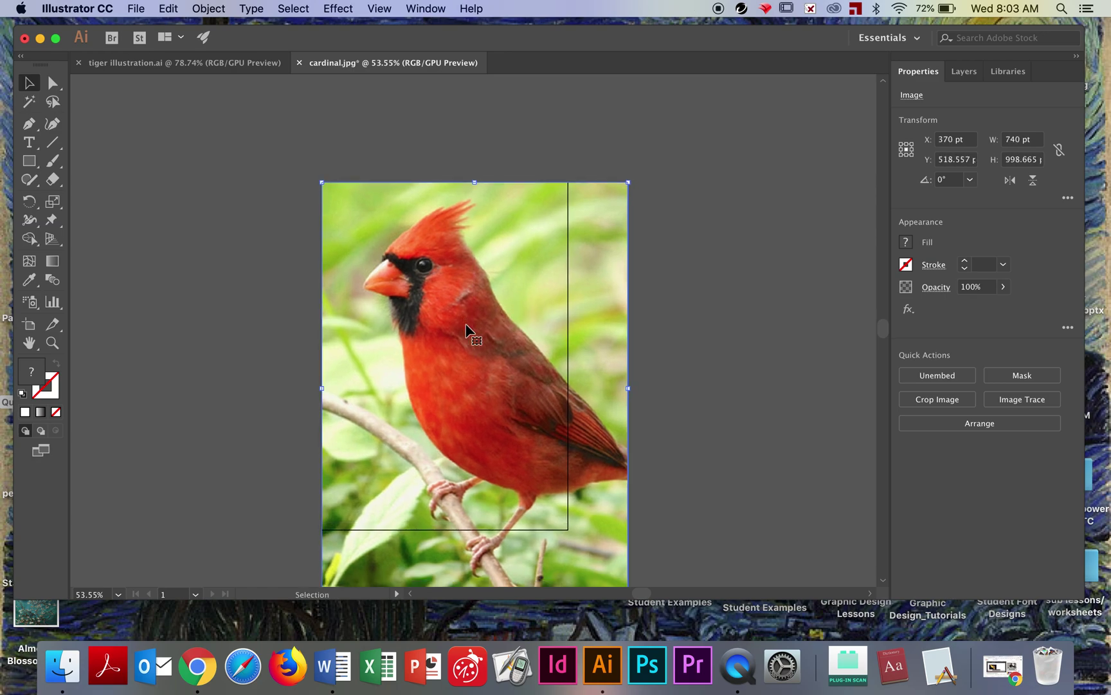
Step: Resize the photo to 595.276 by 841.89 pt so its edges match the artboard, and deselect it
scroll(467, 330, down, 3)
scroll(467, 329, right, 1)
drag(611, 128, 555, 129)
drag(308, 540, 310, 477)
click(166, 407)
click(426, 271)
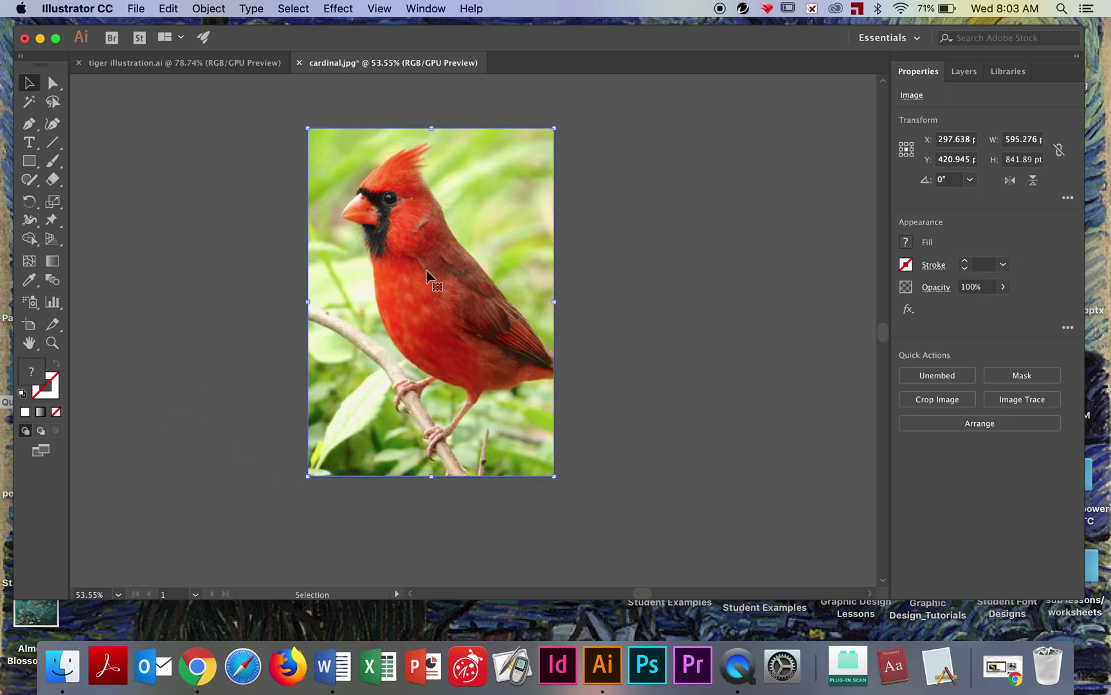
mouse_move(554, 476)
mouse_down()
mouse_move(648, 506)
mouse_move(555, 476)
mouse_up()
click(595, 425)
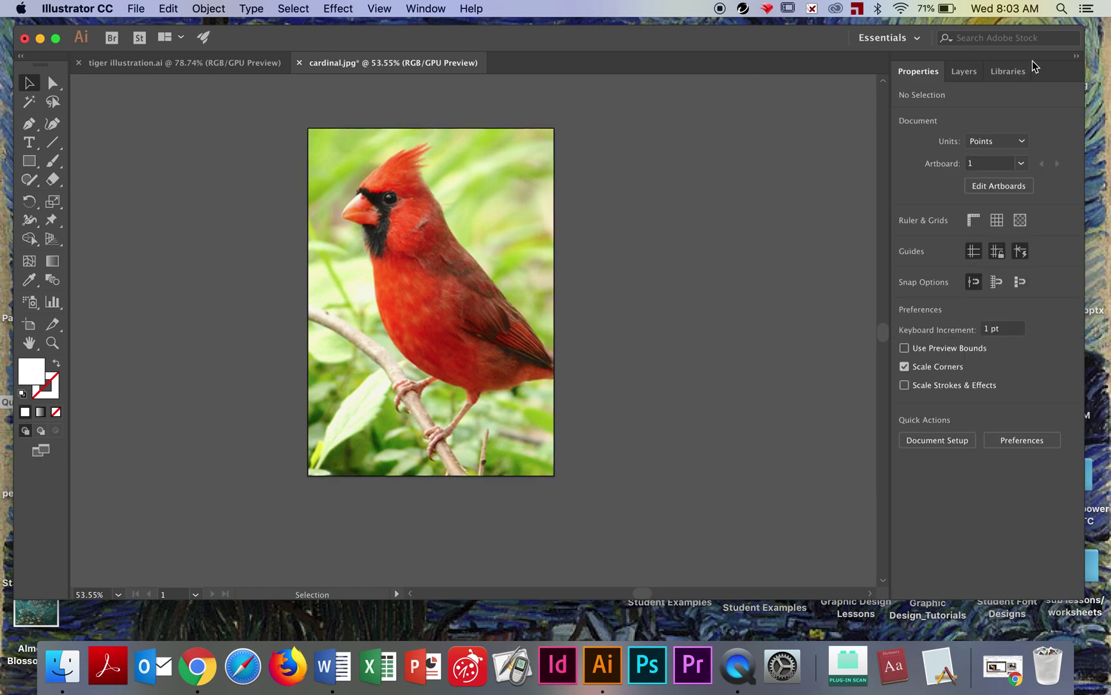
Step: Lock Layer 1, which holds the photo, and create a new layer above it
click(965, 70)
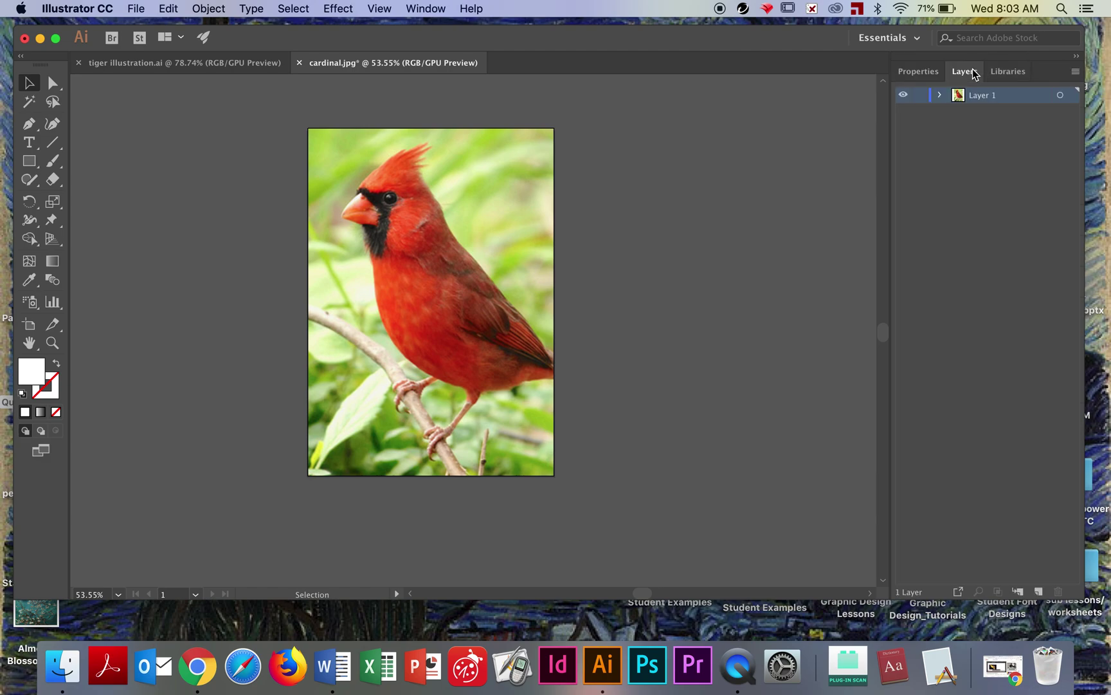
click(920, 96)
click(1037, 593)
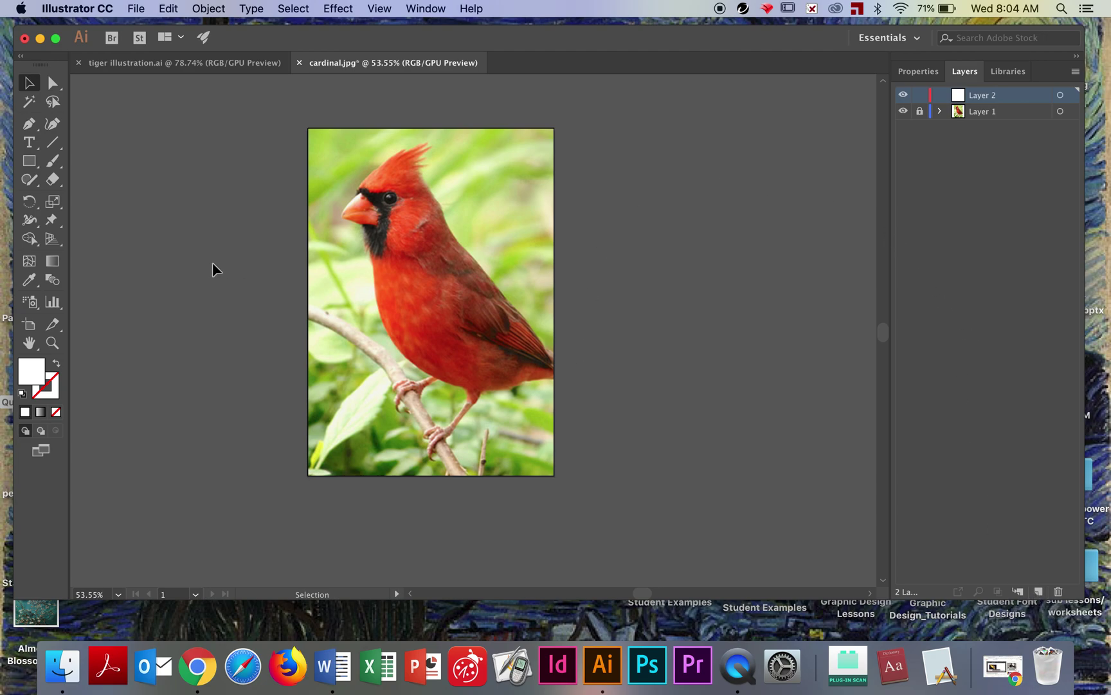
Step: Prepare the Pen tool for tracing the bird with a bright yellow stroke colour
click(31, 125)
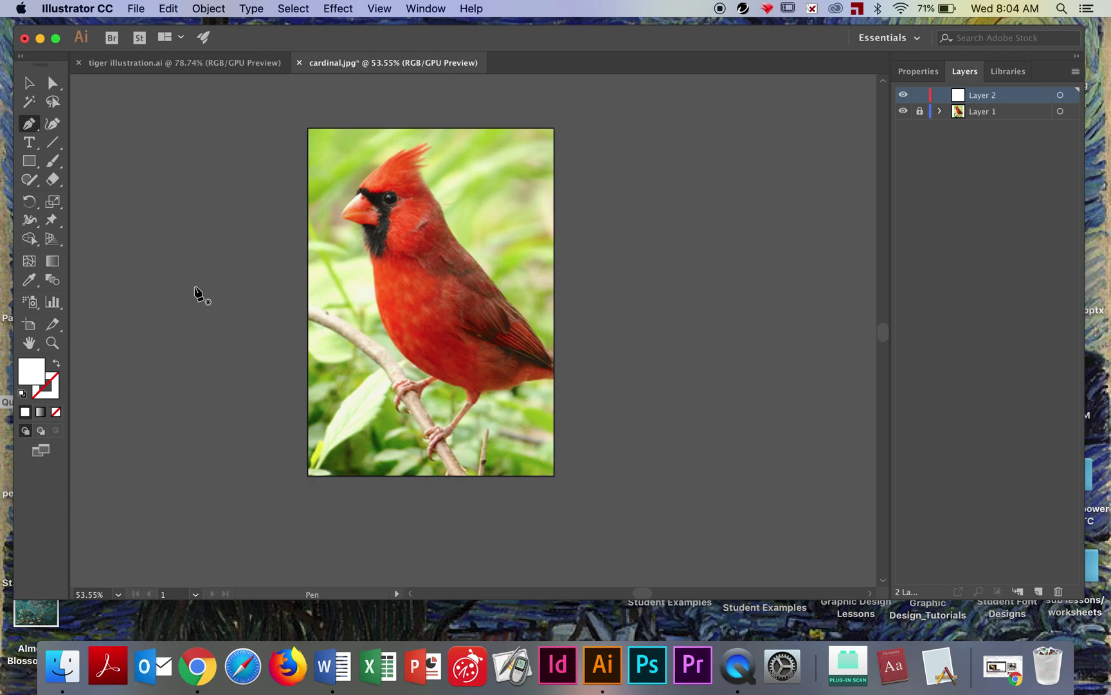
scroll(195, 287, up, 5)
scroll(196, 289, right, 5)
scroll(196, 289, up, 3)
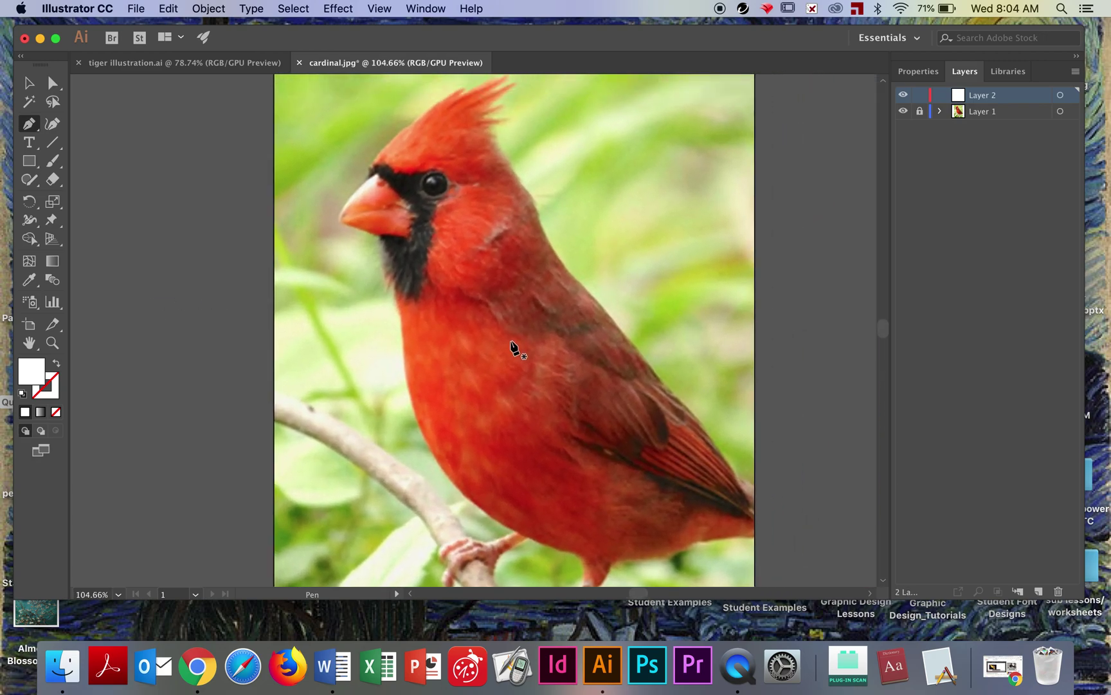
scroll(515, 347, up, 2)
scroll(424, 365, right, 4)
scroll(425, 365, up, 2)
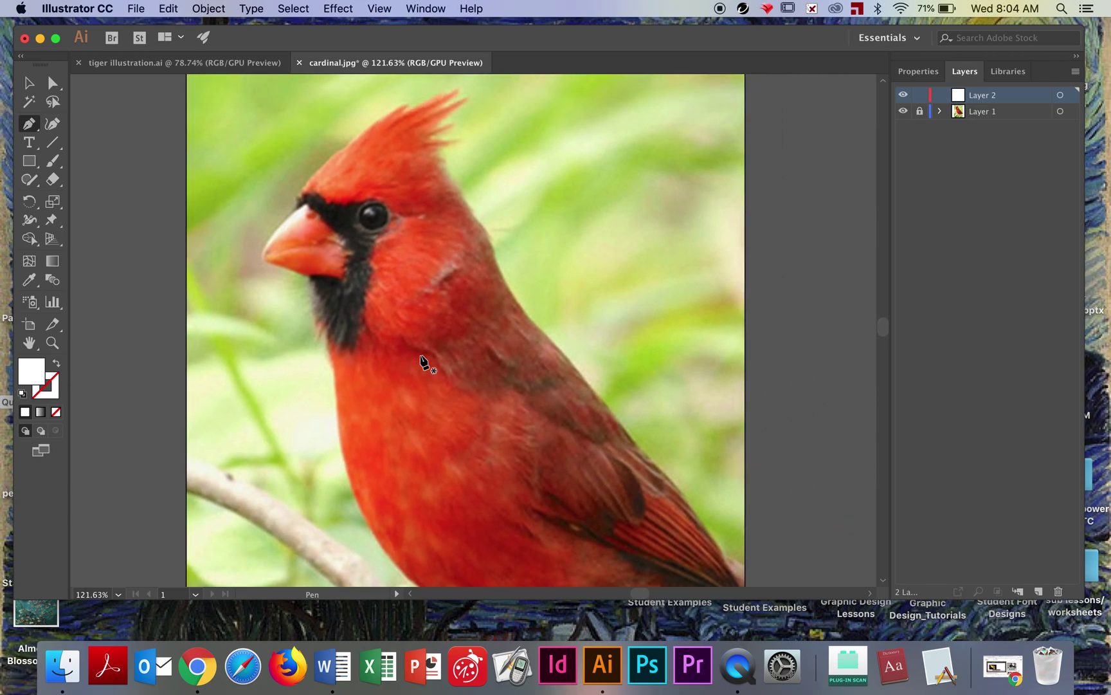
double_click(56, 386)
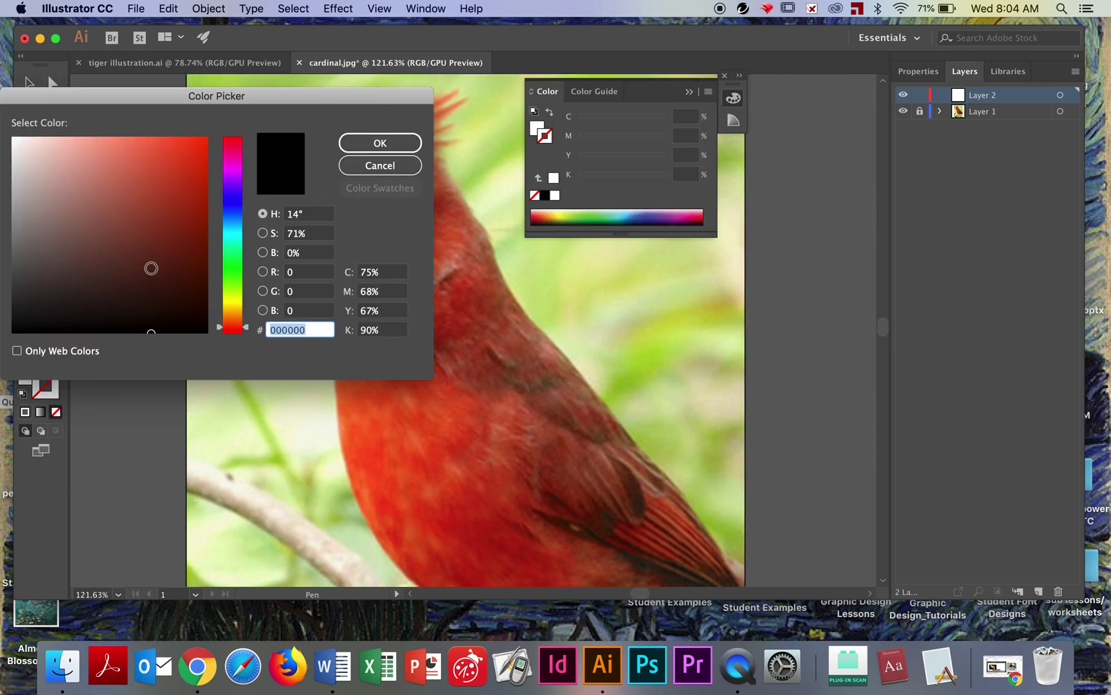
click(233, 301)
click(197, 148)
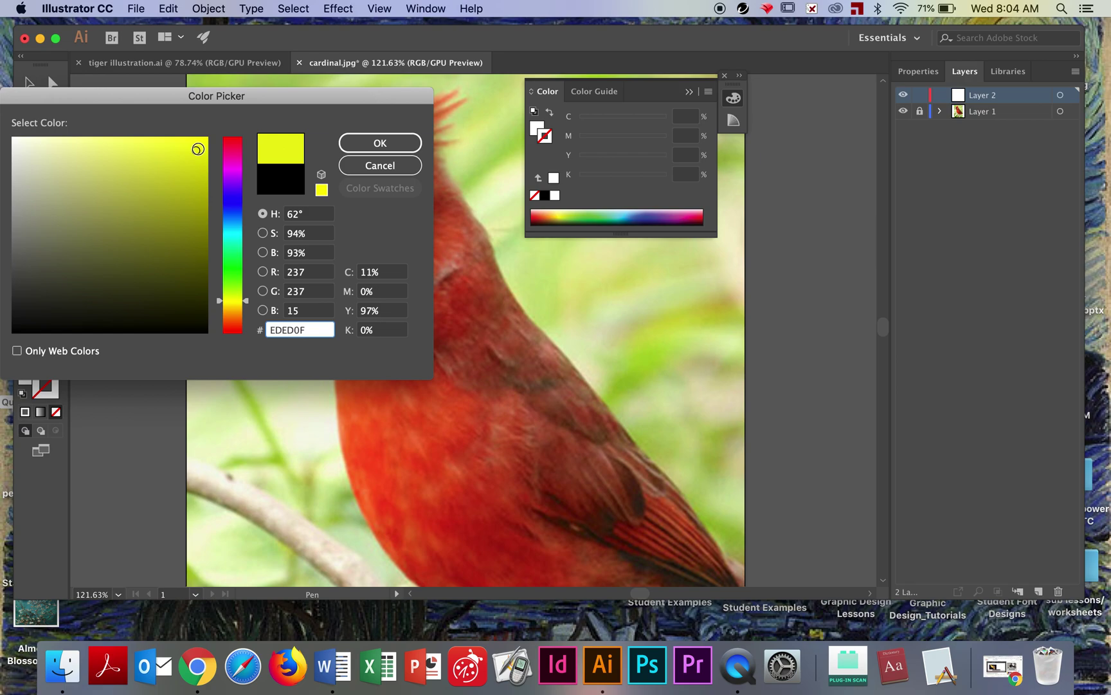
click(200, 144)
click(380, 143)
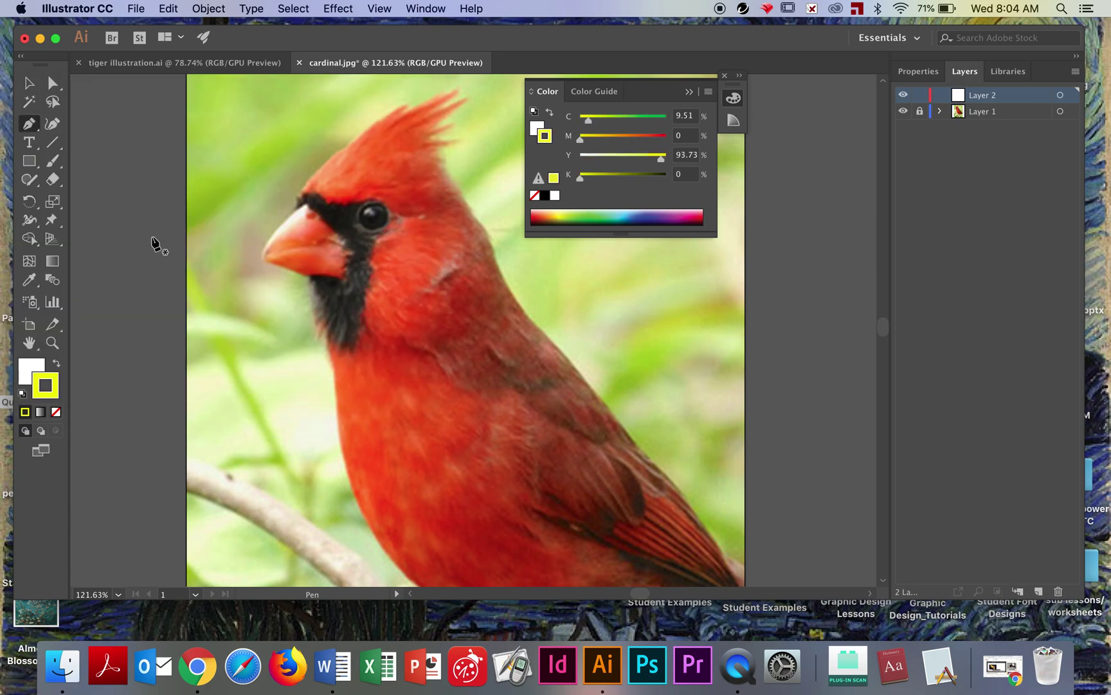
Step: Set the fill to None and make the yellow stroke the active colour
click(32, 371)
click(56, 411)
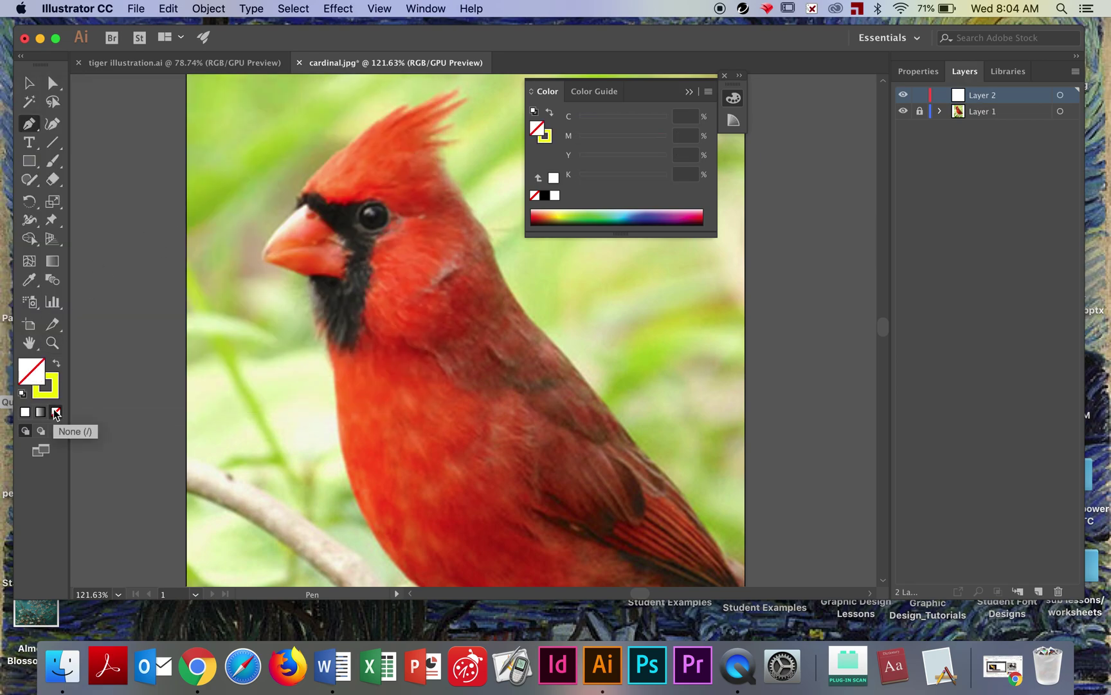
click(52, 380)
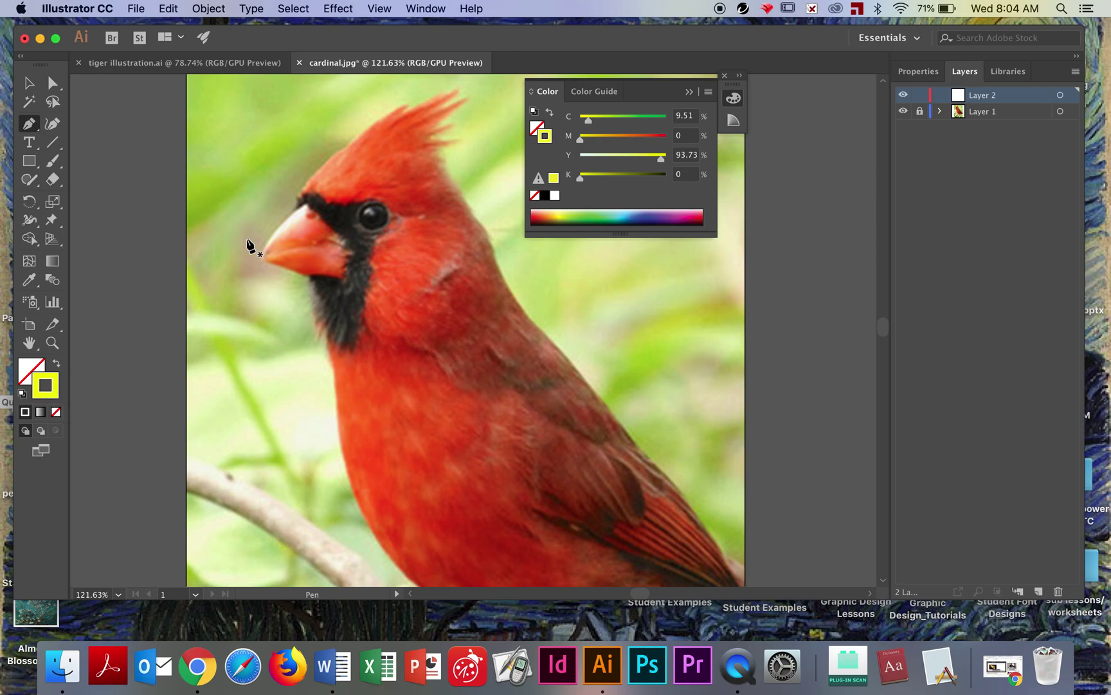
Step: Draw a closed triangle over the upper beak, joining the beak's top, its tip and its inner corner near the eye
scroll(348, 188, up, 10)
scroll(348, 187, left, 3)
scroll(348, 187, down, 2)
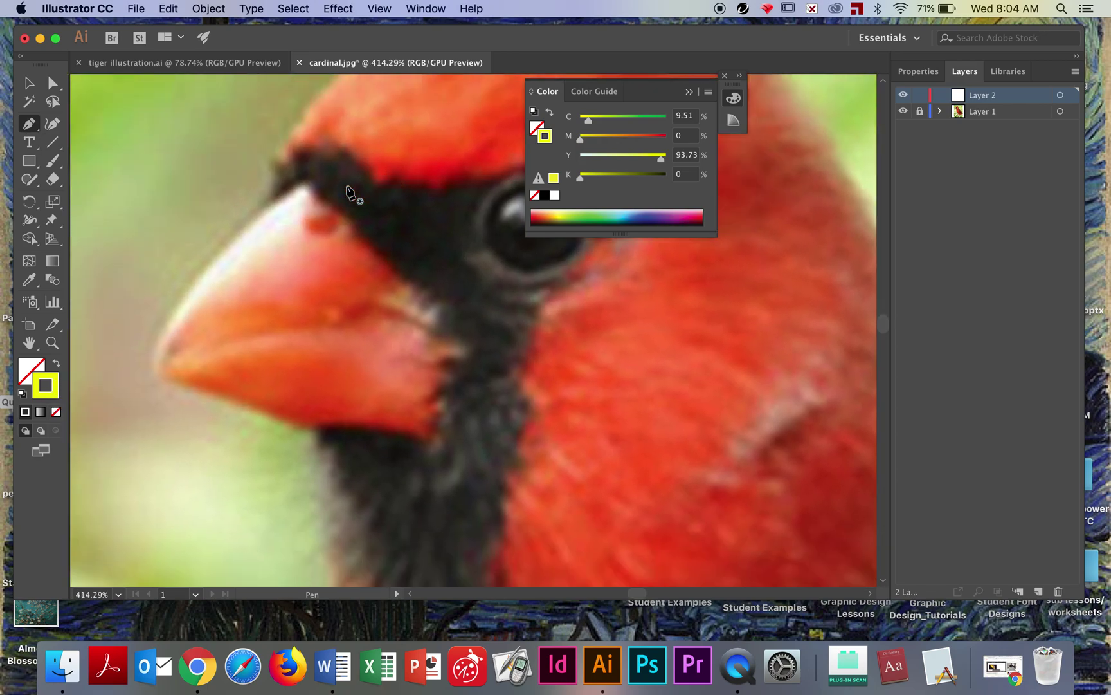
click(307, 187)
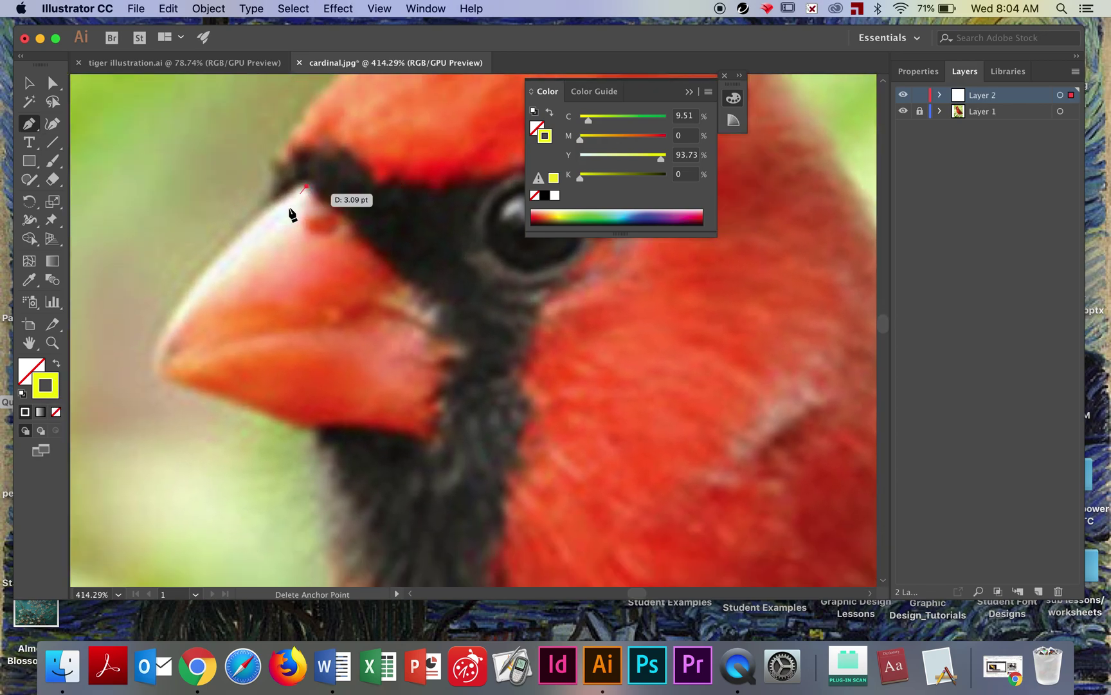
click(164, 356)
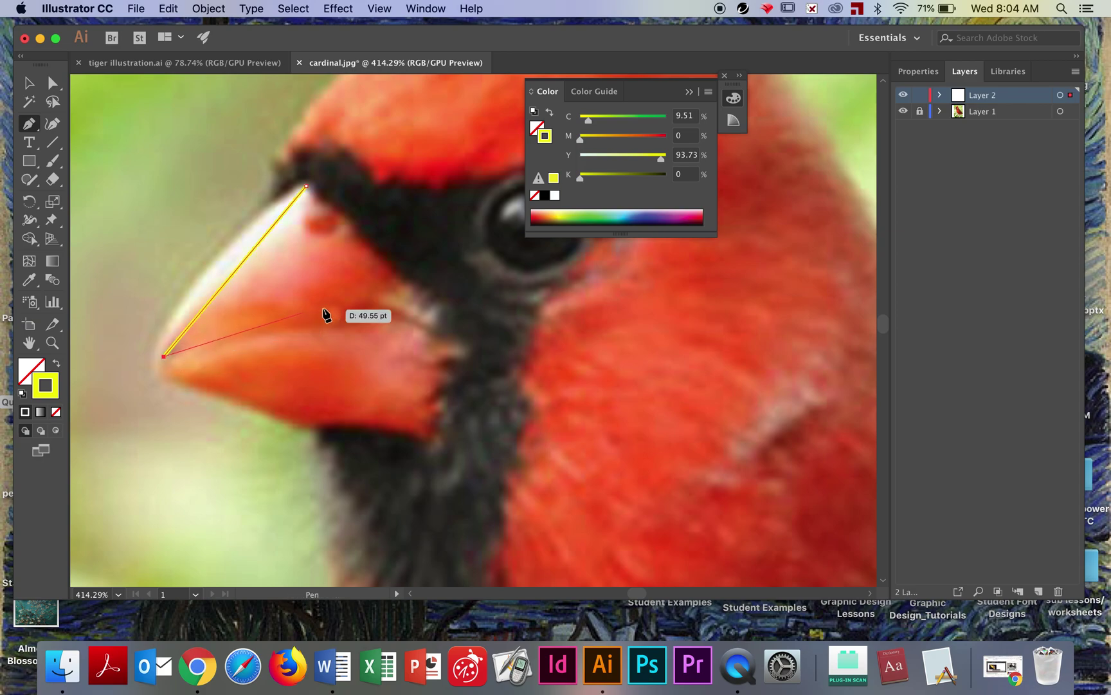
click(402, 291)
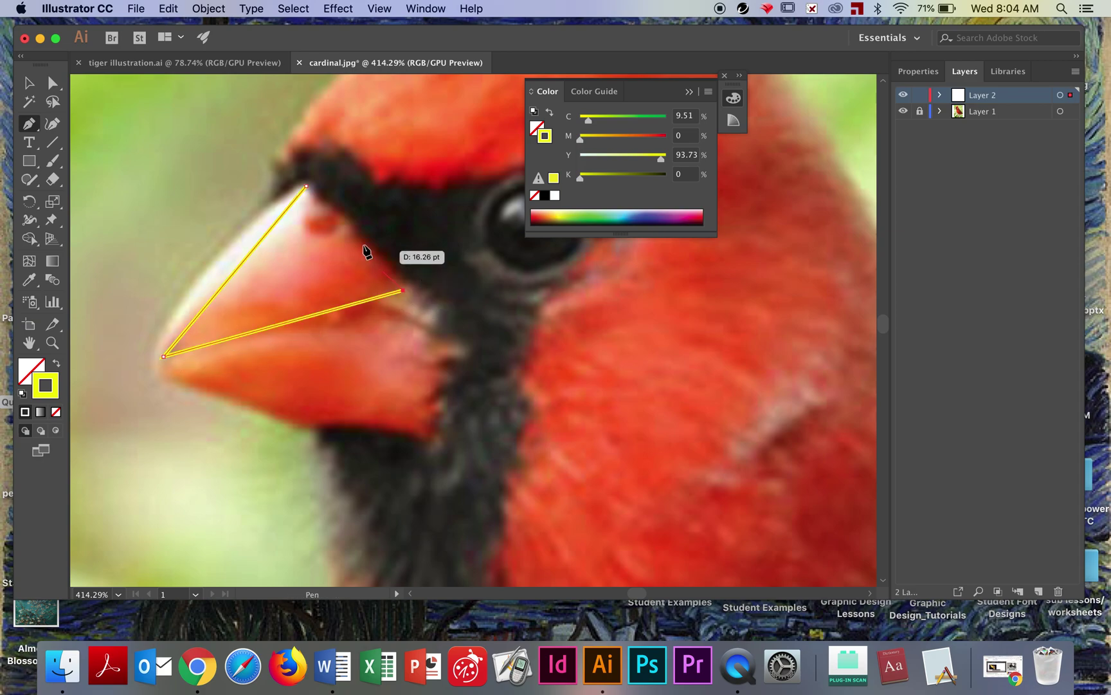
click(306, 186)
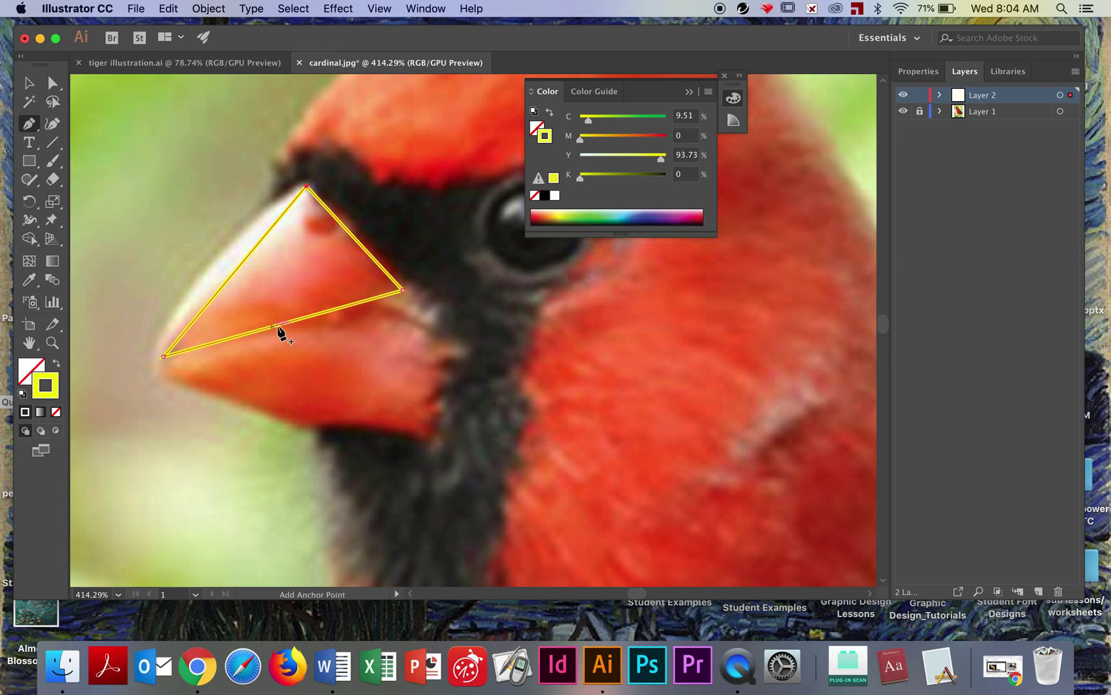
click(307, 186)
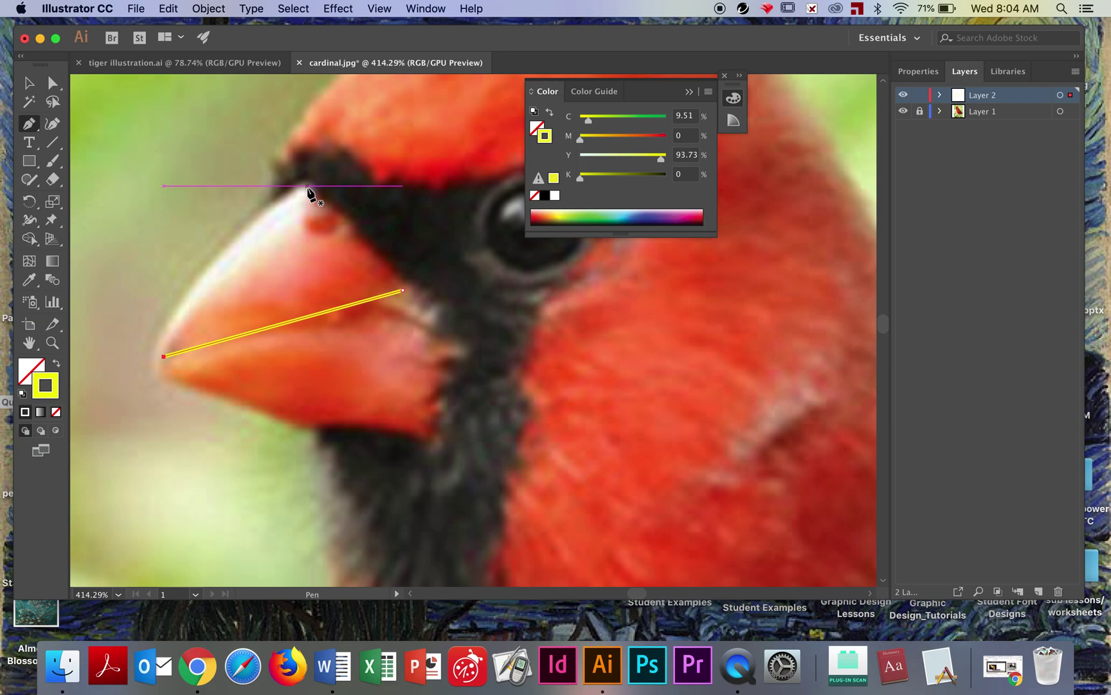
key(super+z)
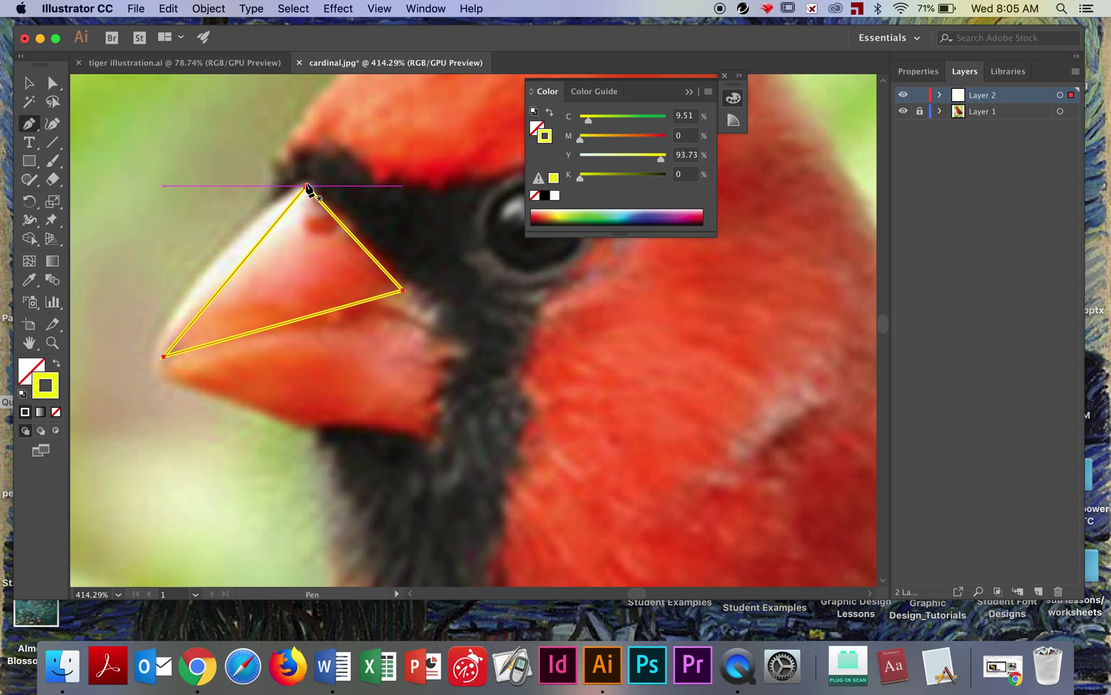
Step: Draw a closed triangle from the beak's top up to the forehead and down to the beak's inner corner
click(307, 187)
click(340, 112)
click(403, 290)
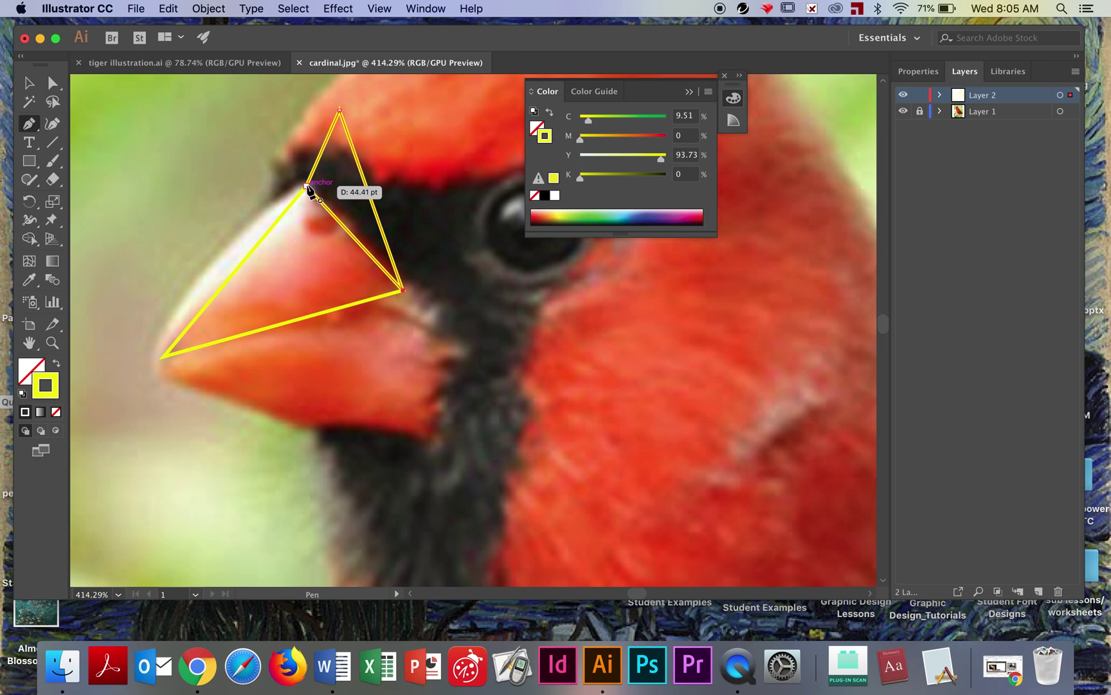
click(307, 187)
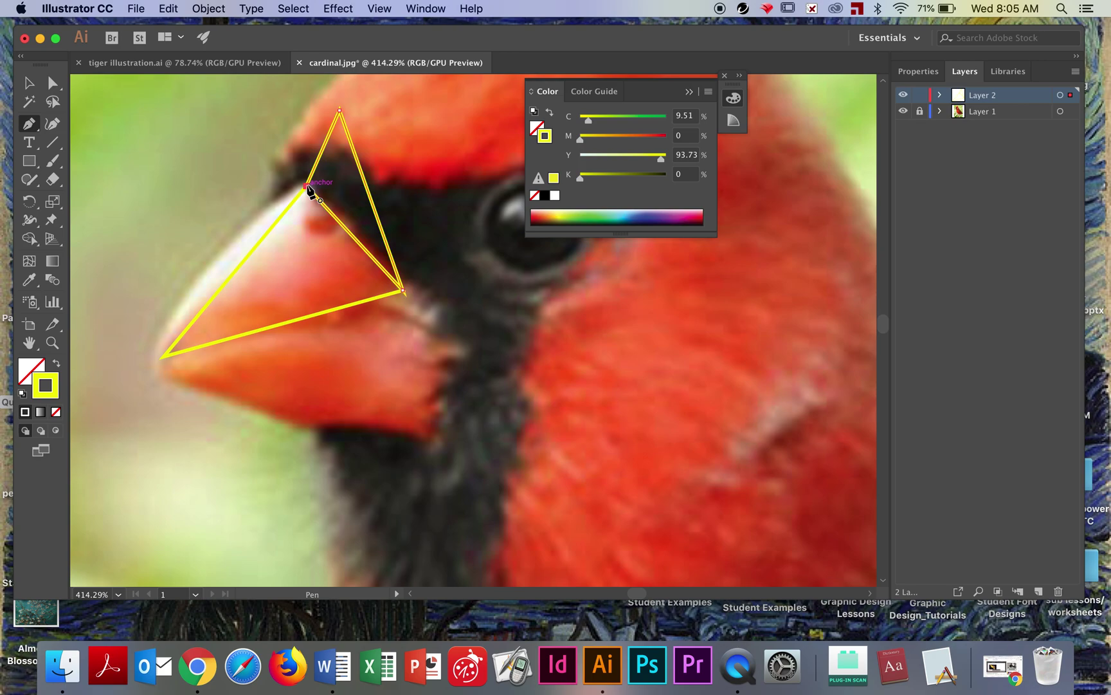
Step: Draw a closed triangle over the lower beak, joining the inner corner, the beak's lower edge and its tip
click(402, 288)
click(394, 427)
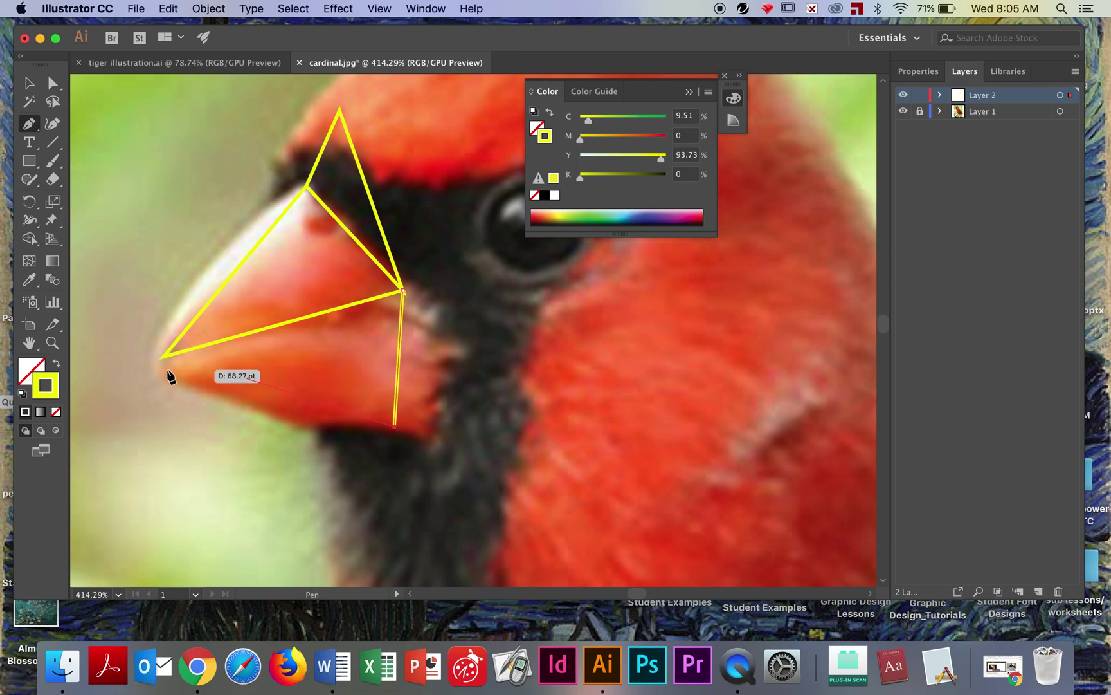
click(165, 357)
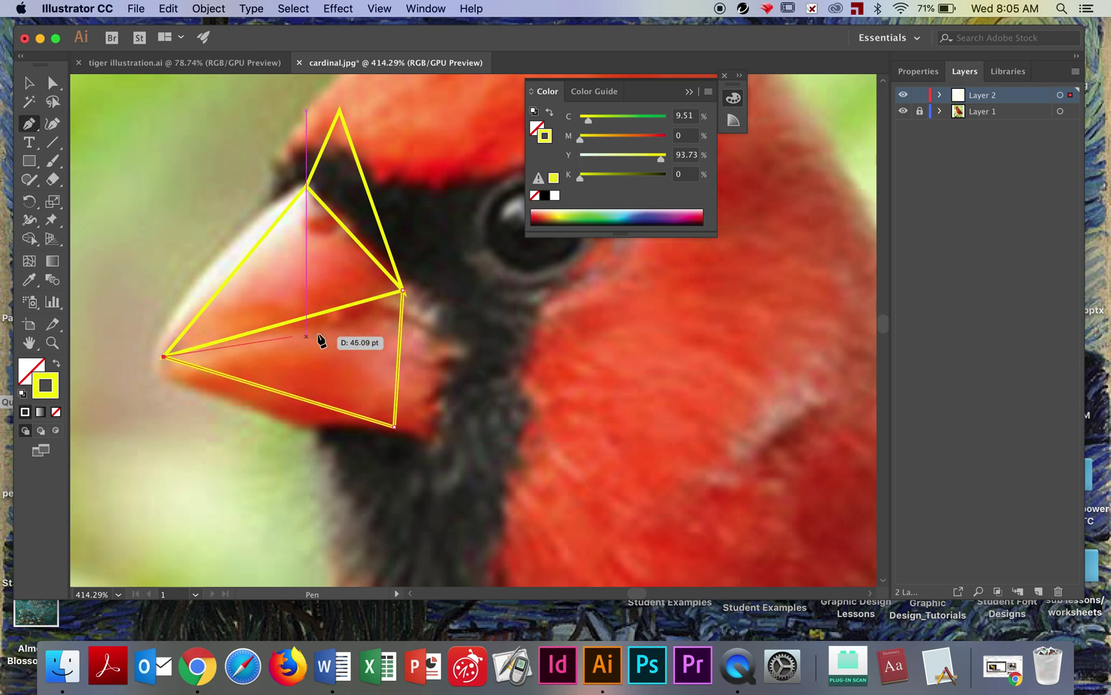
click(402, 290)
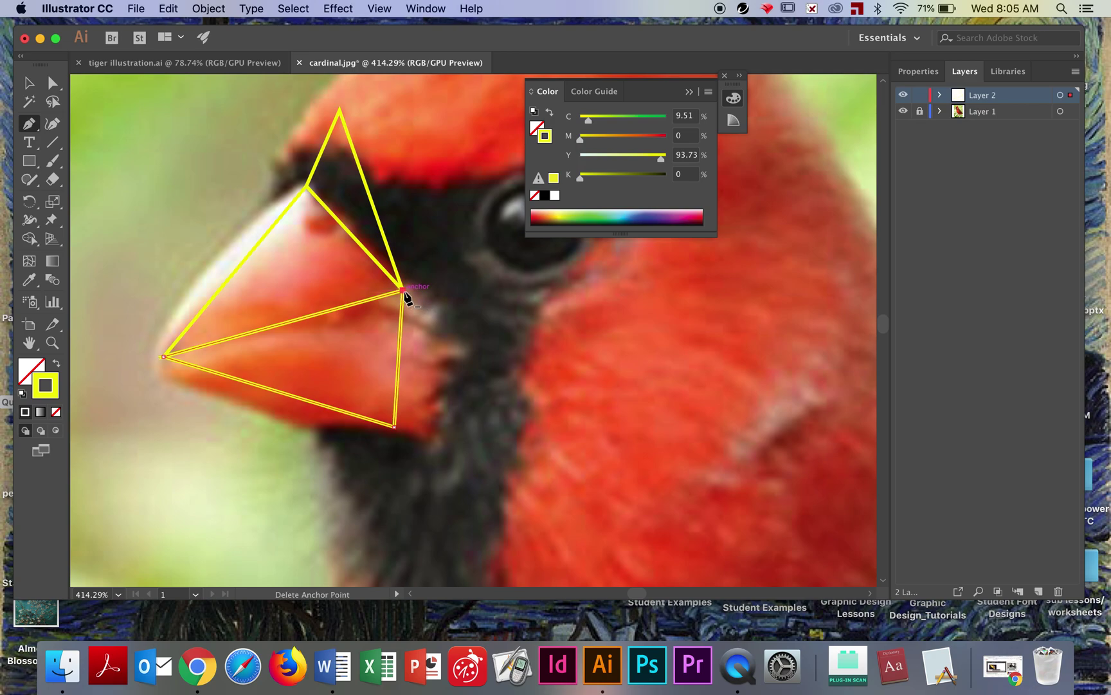
Step: Draw a closed triangle behind the beak, from its inner corner to the black face patch and the beak's lower edge
key(super+shift+a)
click(402, 290)
click(494, 388)
click(395, 426)
click(402, 290)
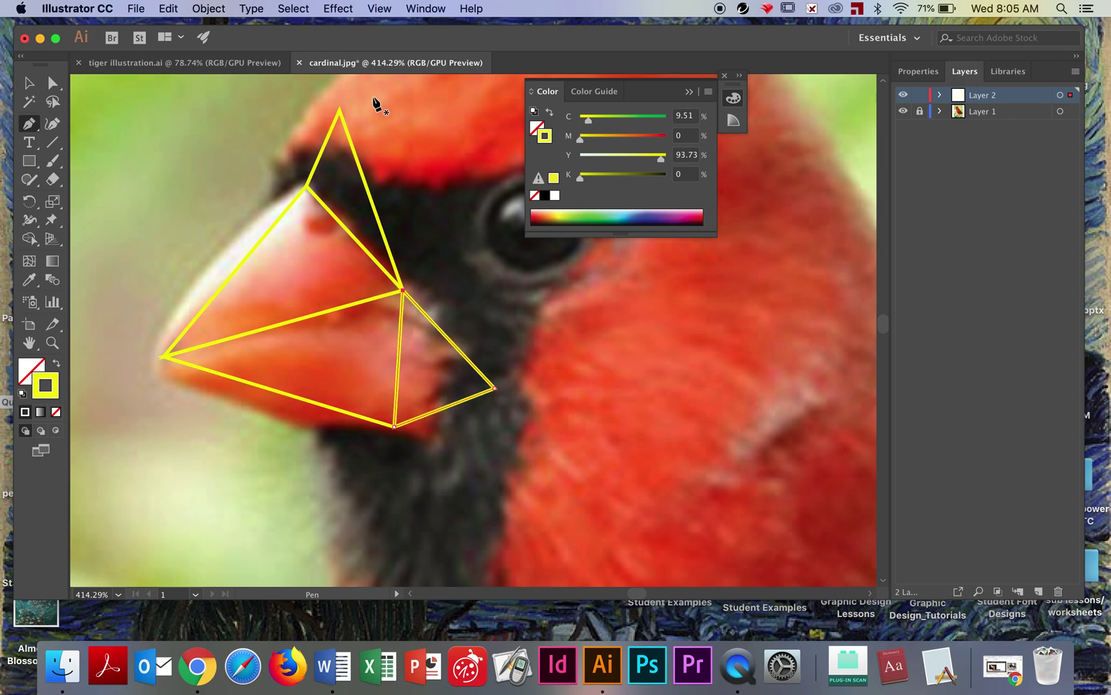
Step: Draw a closed triangle joining the forehead point, a point above the eye and the beak's inner corner, and deselect it
click(340, 110)
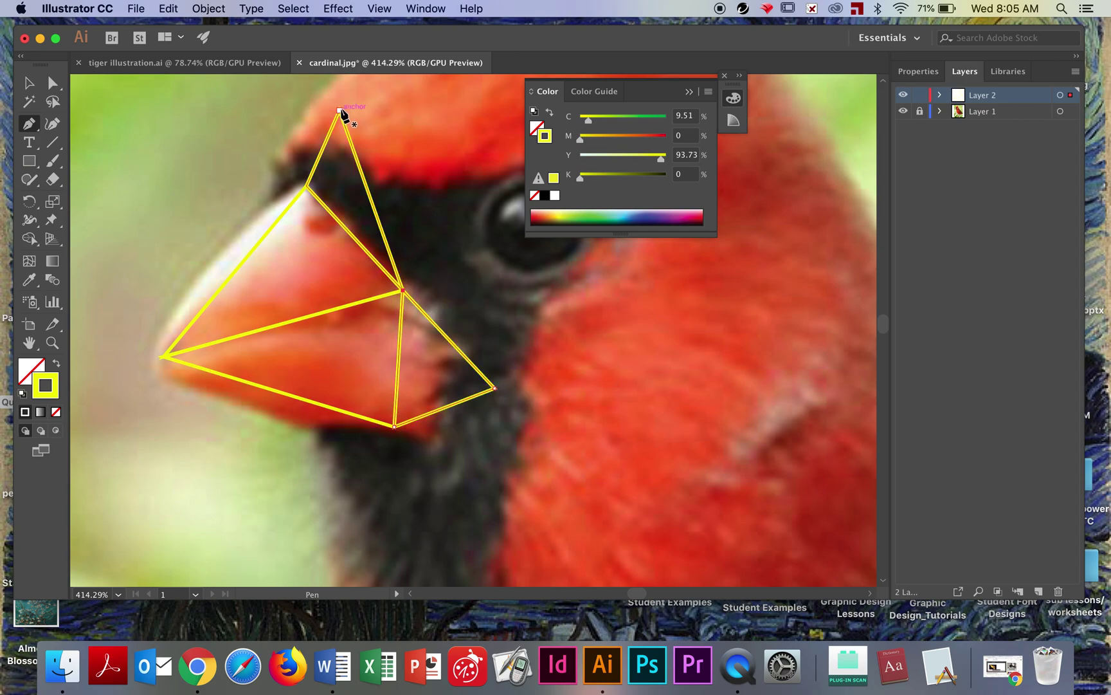
click(456, 143)
click(402, 290)
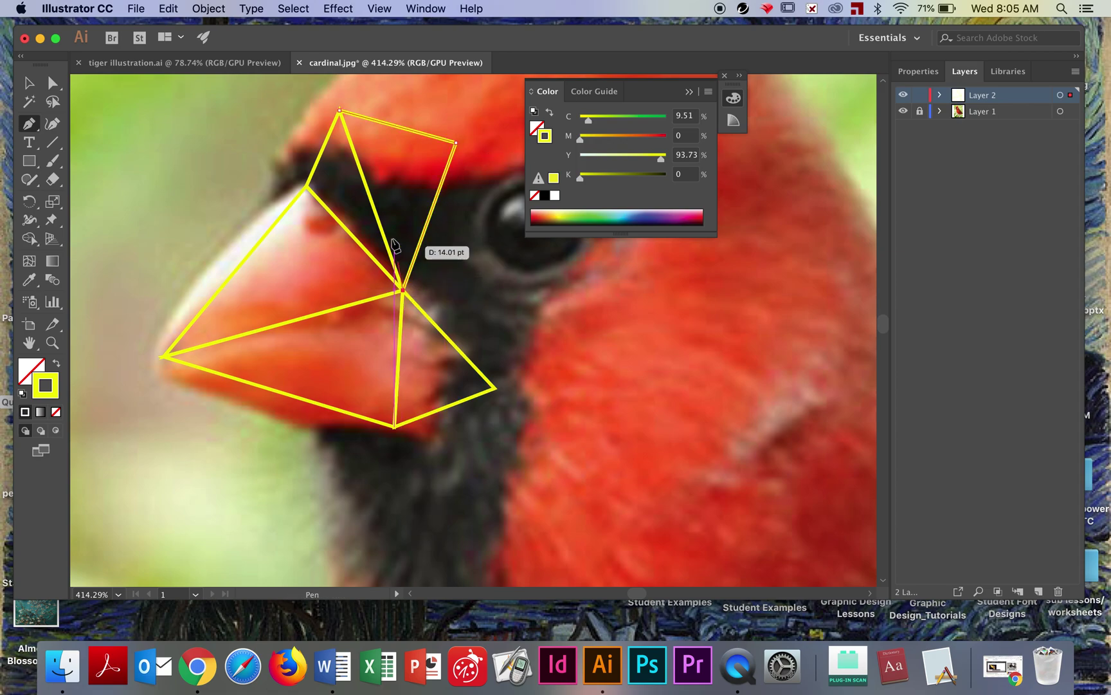
click(339, 110)
click(30, 83)
click(211, 243)
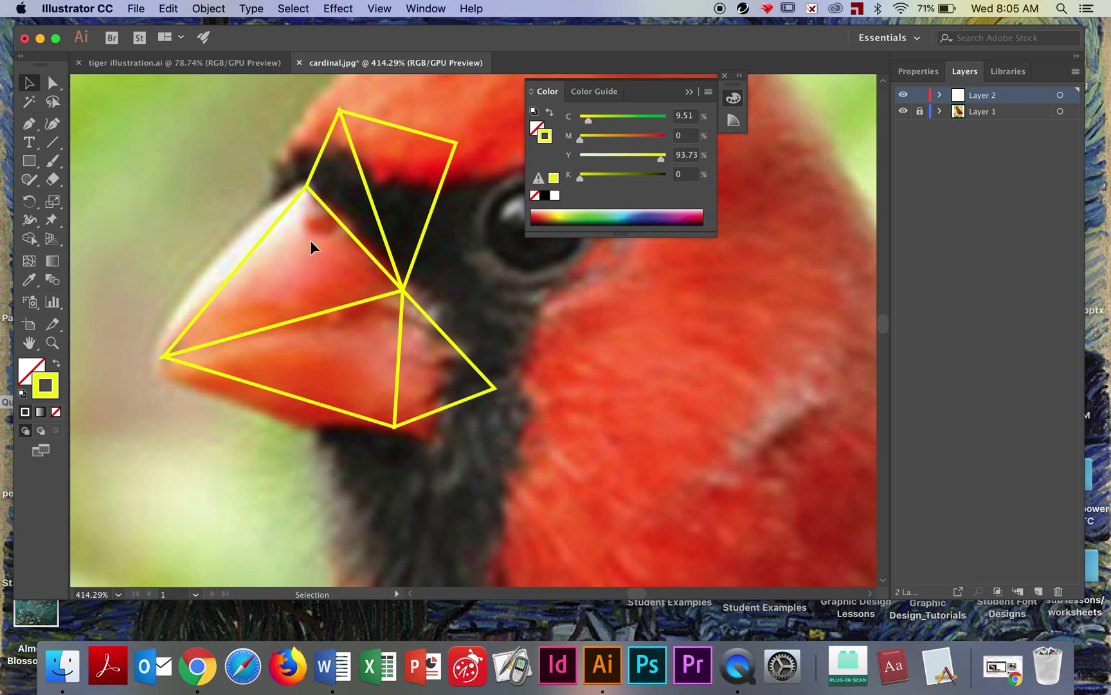
scroll(331, 258, down, 10)
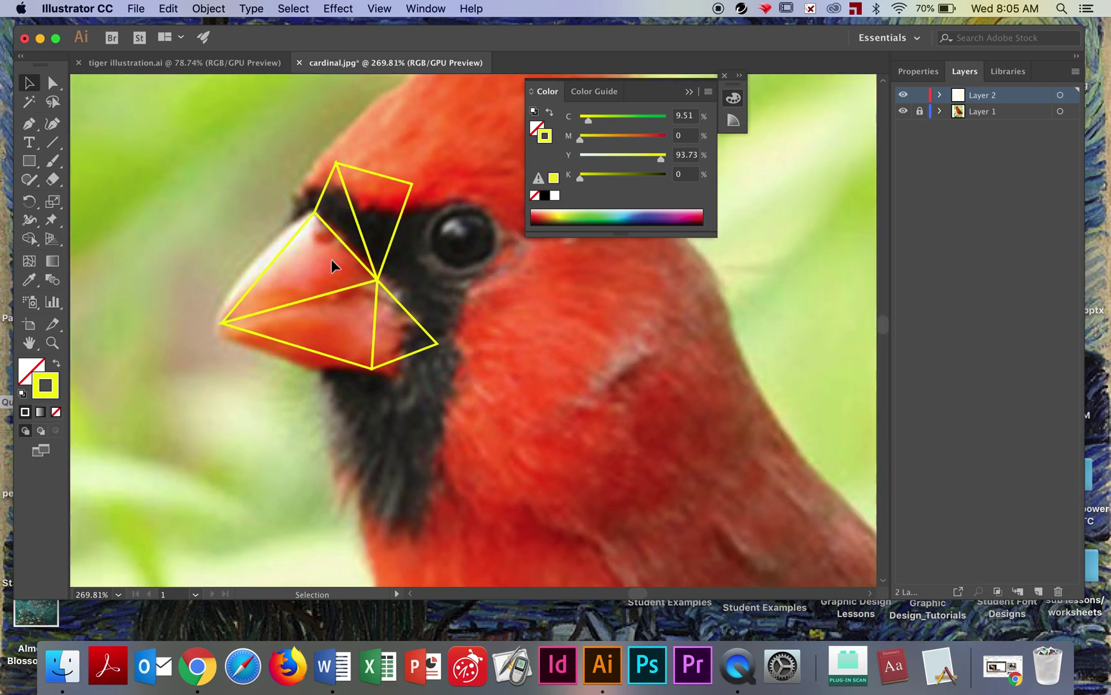
scroll(337, 257, down, 3)
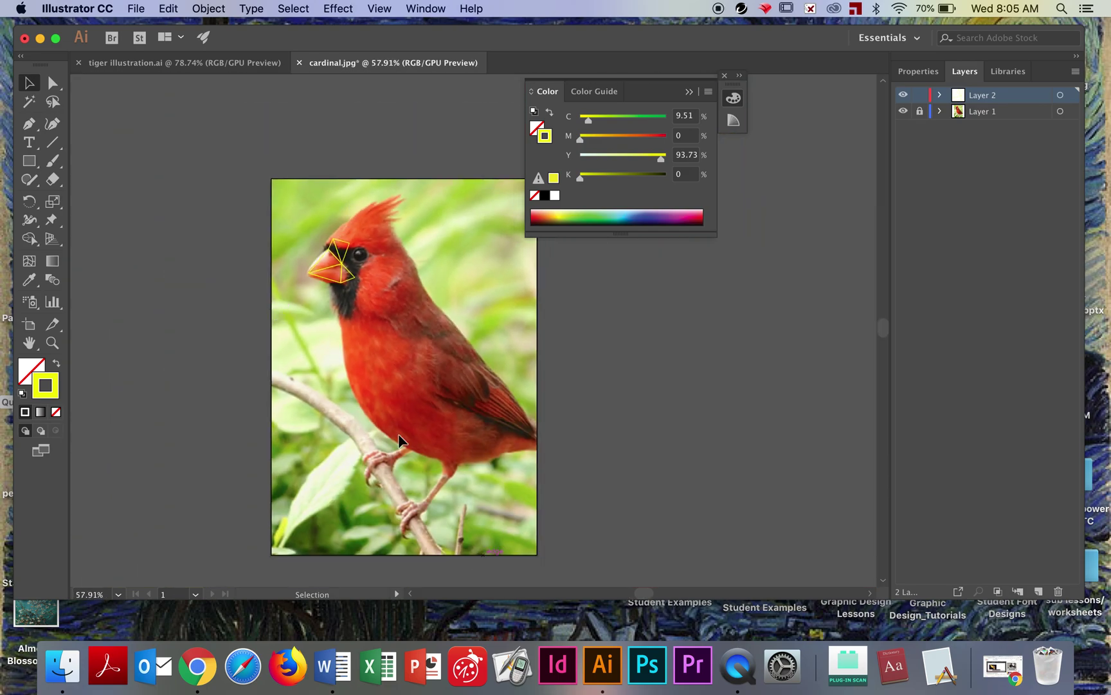
scroll(358, 324, up, 8)
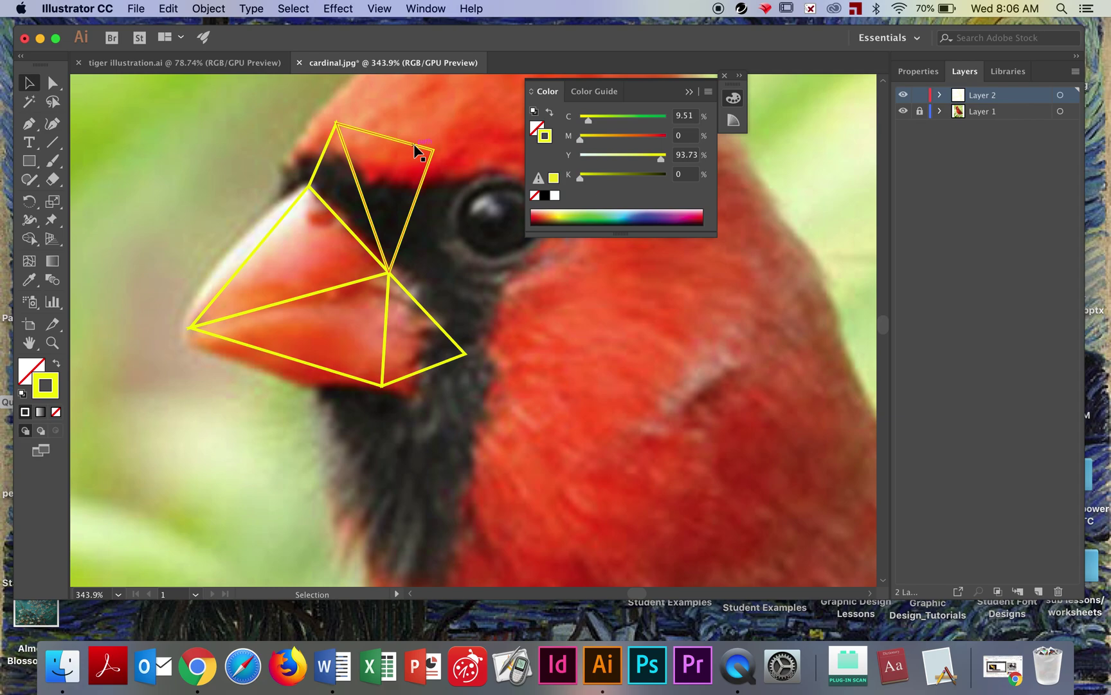
click(29, 279)
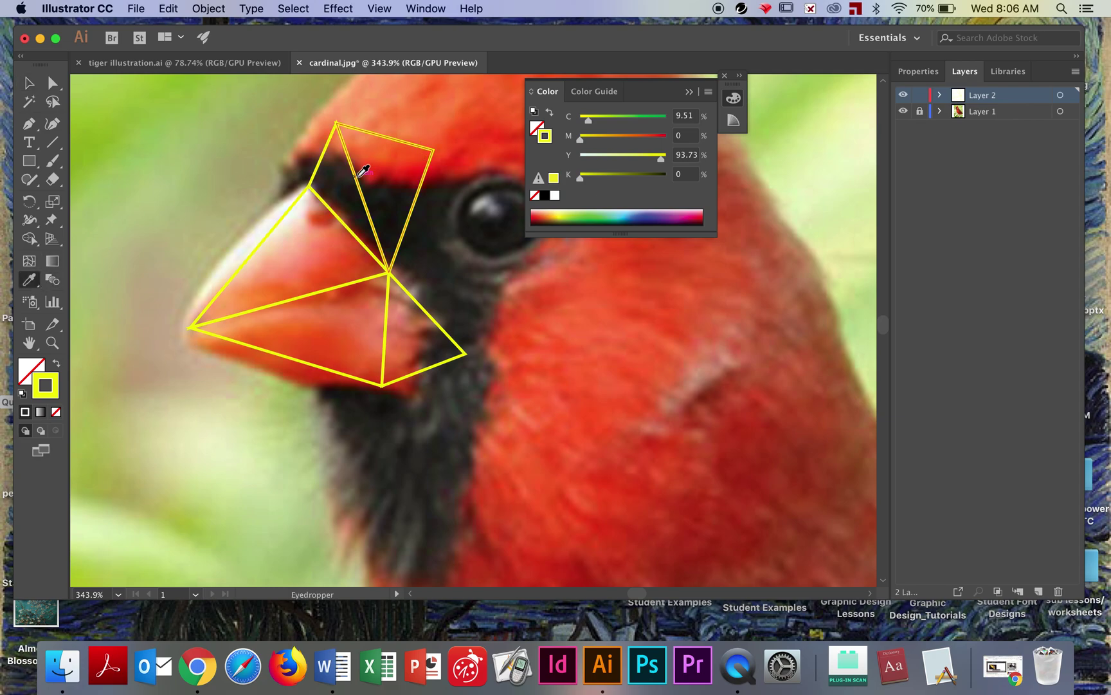
click(379, 164)
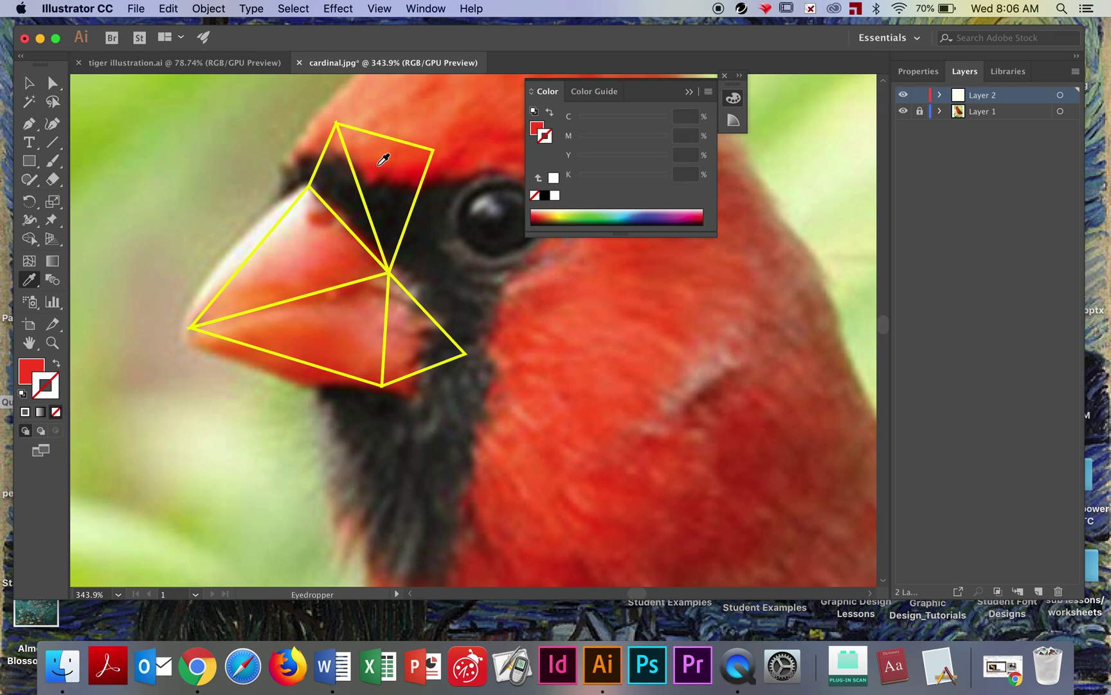
click(393, 204)
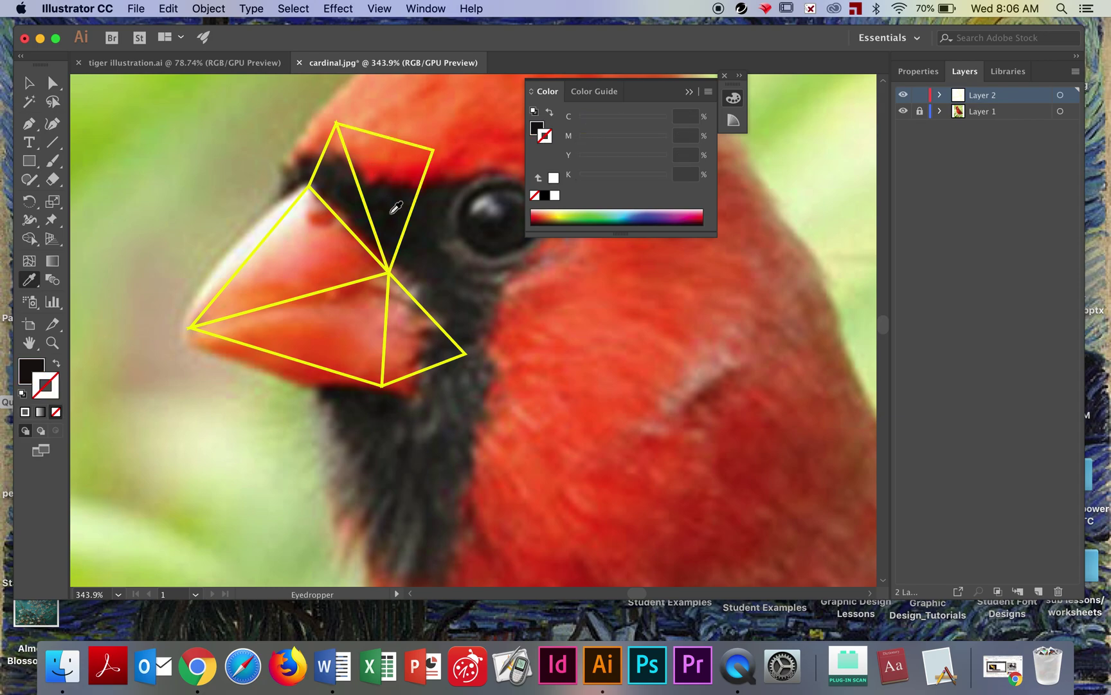
click(29, 82)
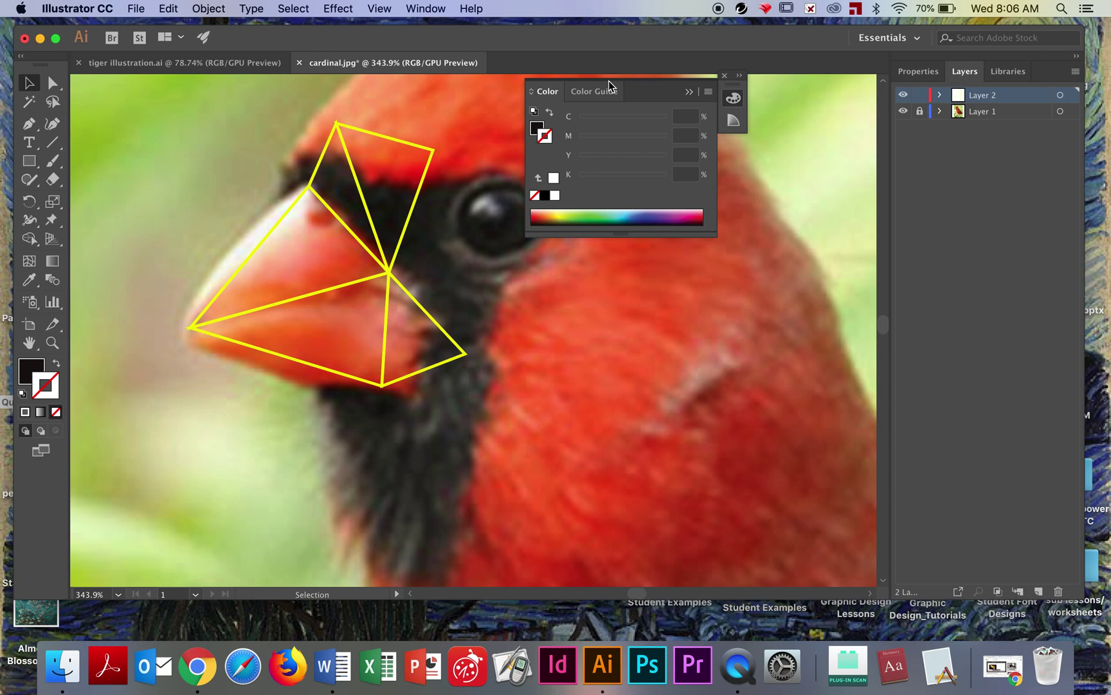
Step: Close the floating color panel and fill the triangle nearest the eye with brownish black sampled from the photo inside it
click(724, 76)
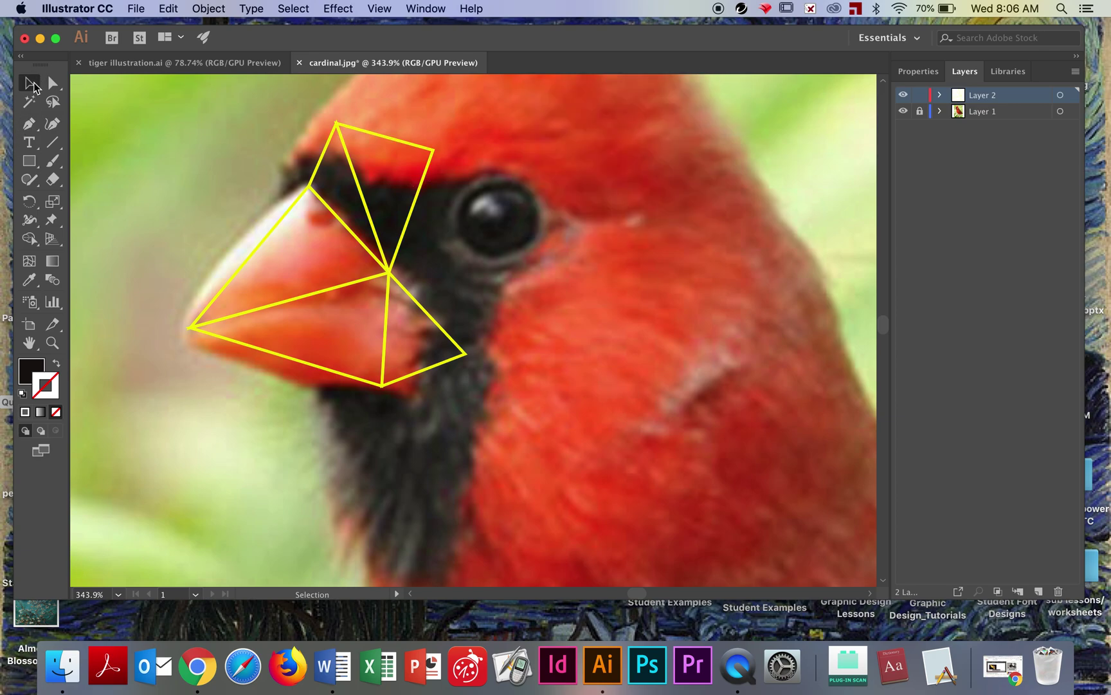
click(388, 136)
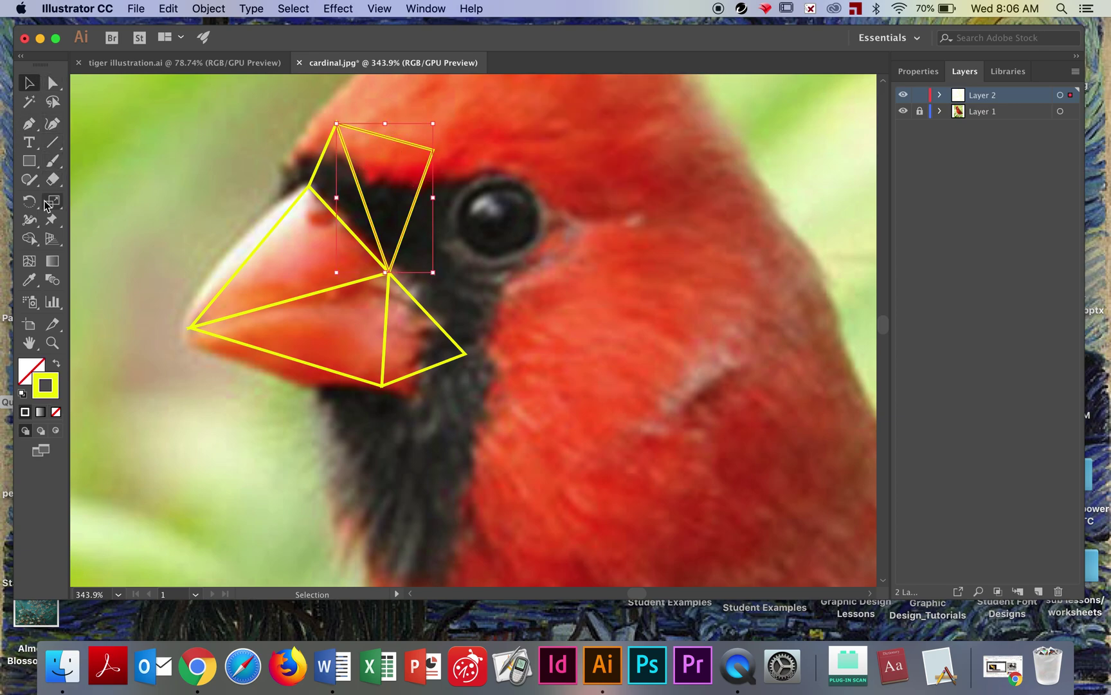
click(29, 280)
click(404, 189)
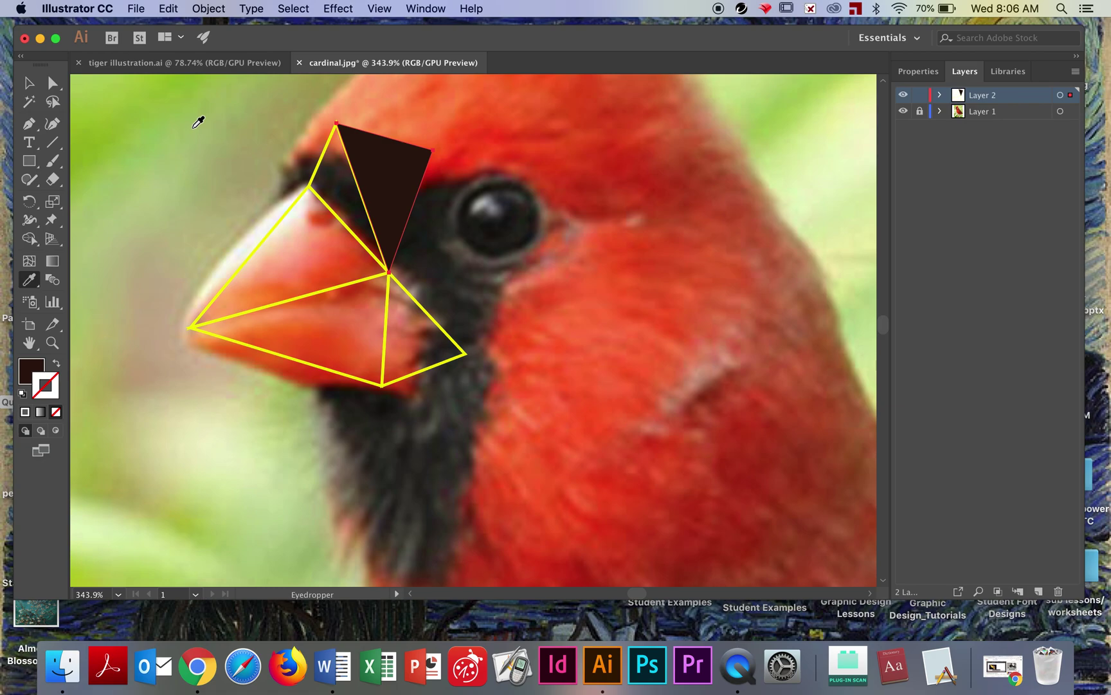
Step: Fill the narrow triangle between the forehead point and the beak's top with dark grey sampled from the black face patch
key(v)
click(316, 170)
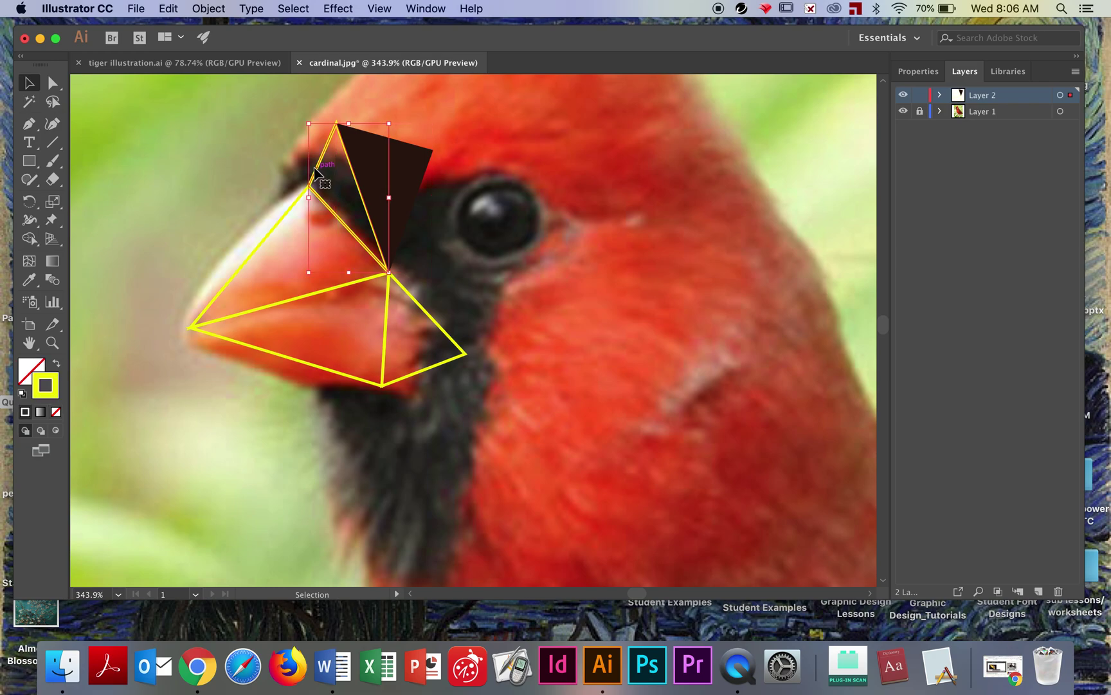
key(i)
click(339, 174)
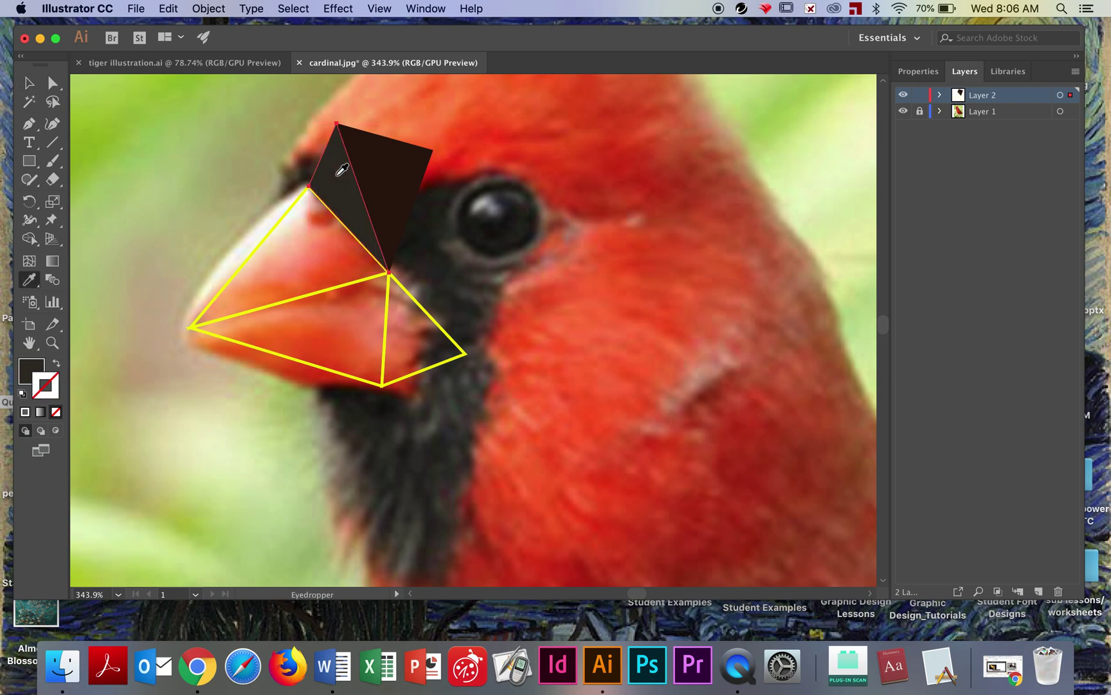
Step: Fill the upper beak triangle with light salmon pink sampled from the beak in the photo
key(v)
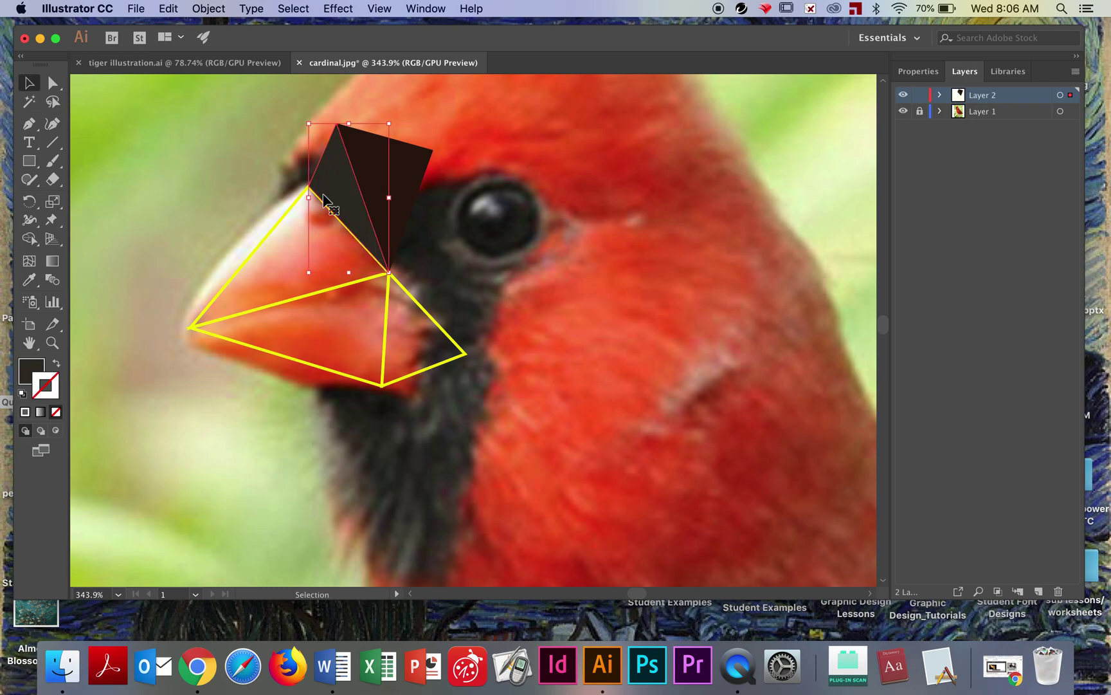
click(271, 237)
click(299, 252)
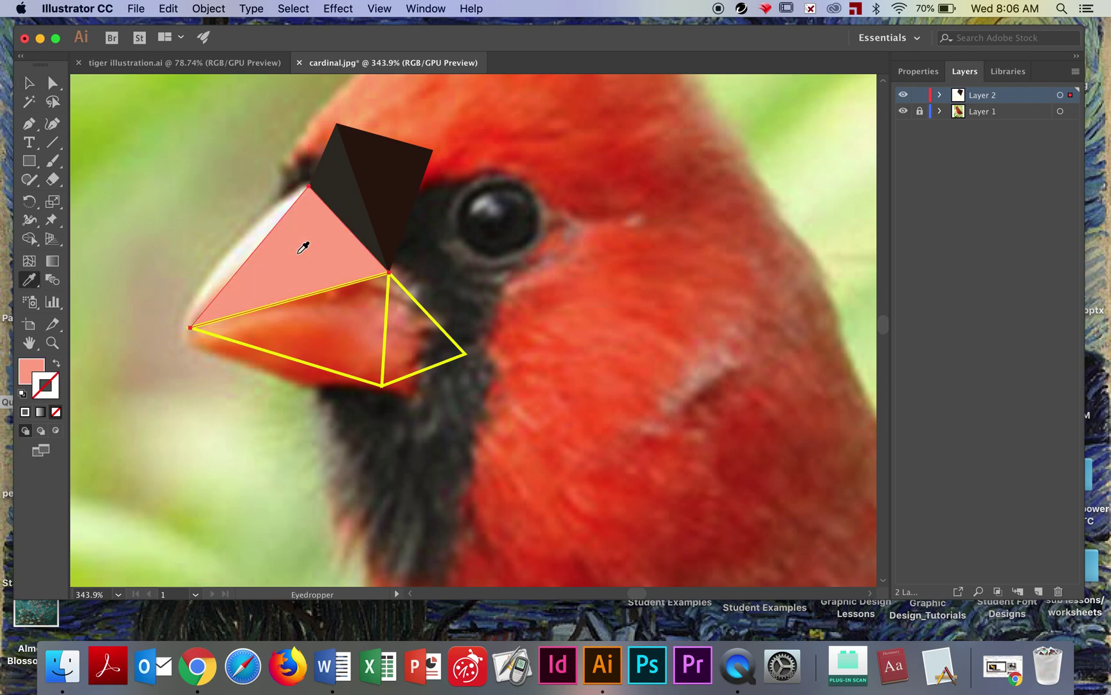
Step: Fill the lower beak triangle with orange-red sampled from the photo inside it
key(v)
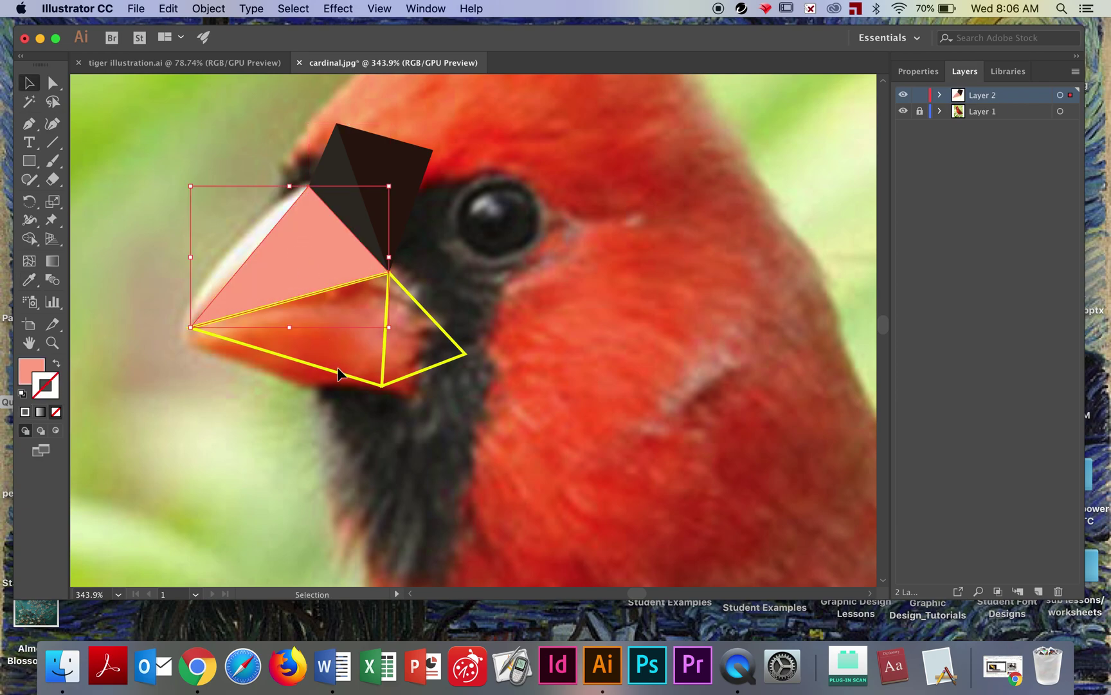
click(350, 374)
key(i)
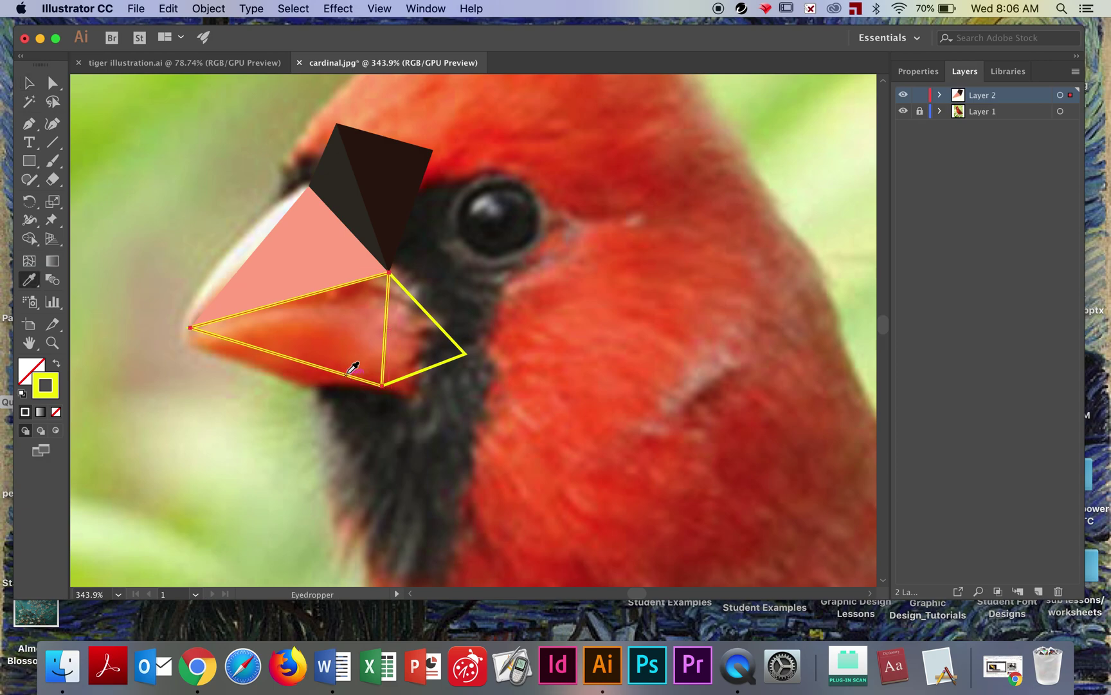
click(365, 339)
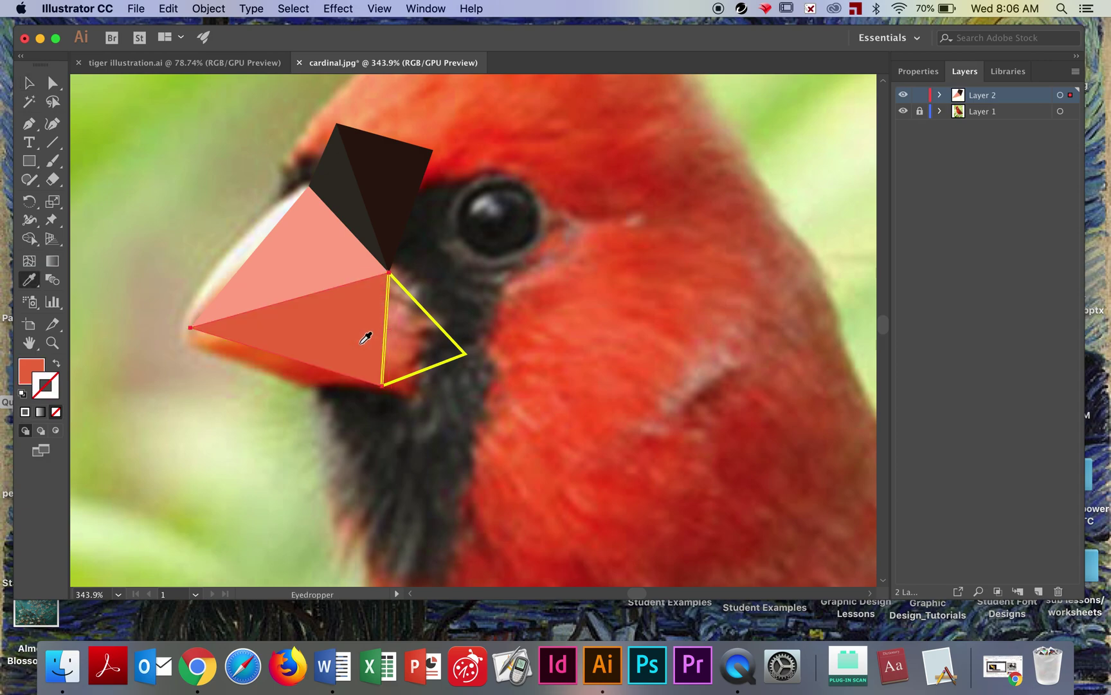
Step: Fill the triangle behind the beak with brownish red sampled from the photo inside it, and deselect it
key(v)
click(449, 355)
click(452, 356)
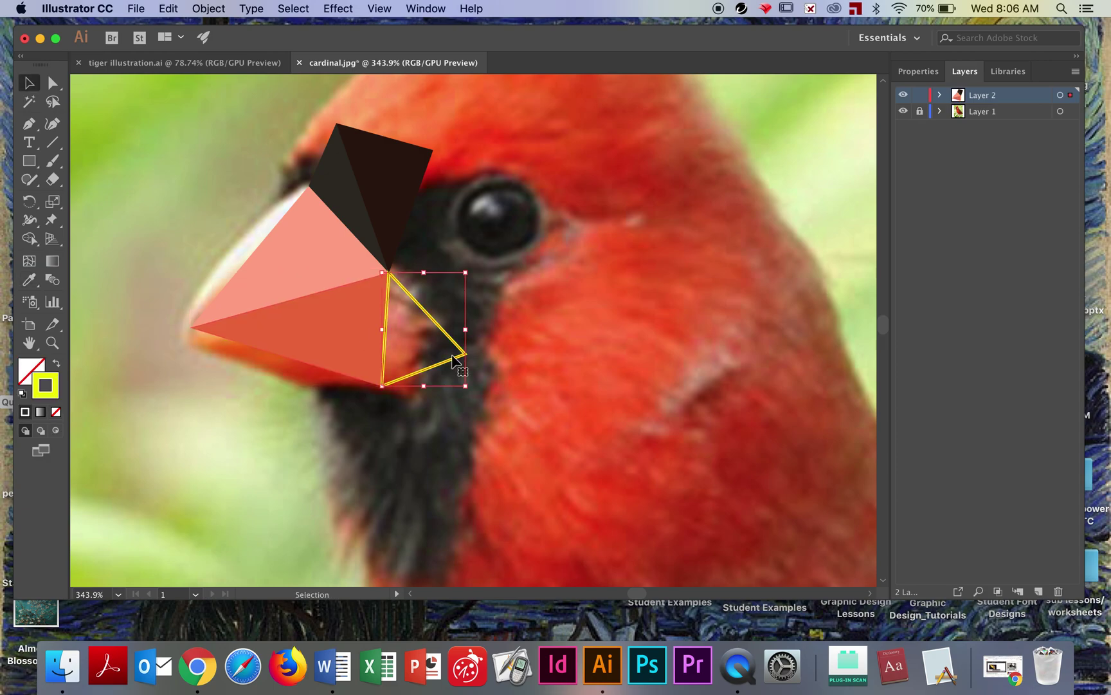
key(i)
click(422, 327)
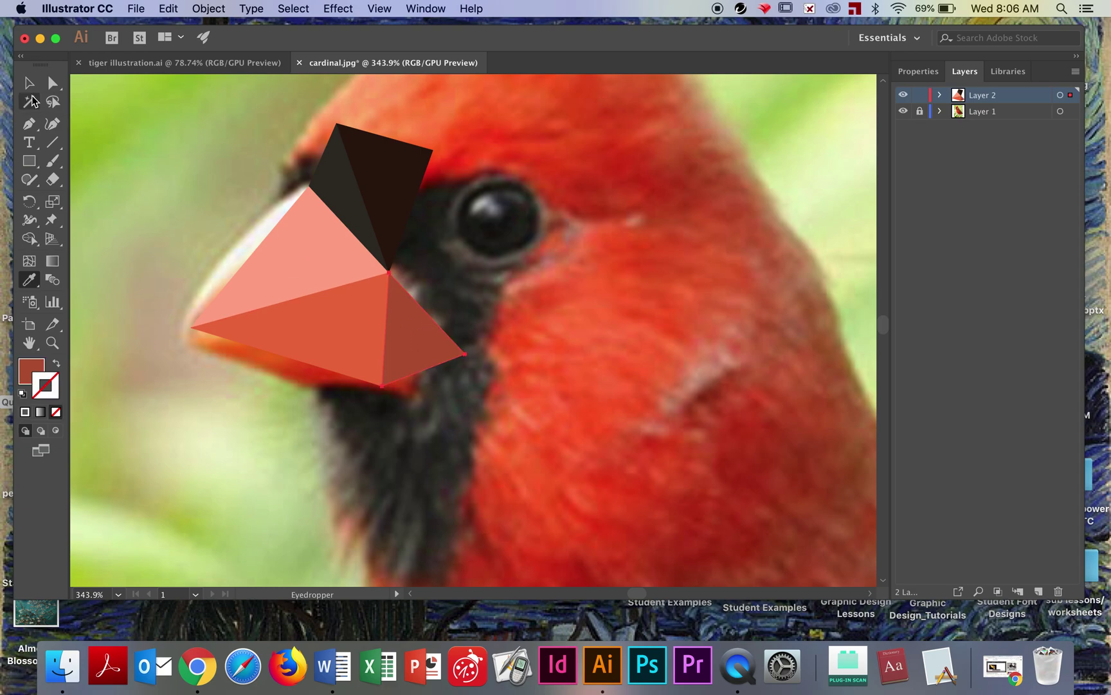
click(29, 82)
click(121, 173)
Step: Inspect the filled triangles against the cardinal photo from close up and from farther away
scroll(200, 222, down, 3)
scroll(199, 223, down, 1)
scroll(347, 300, down, 5)
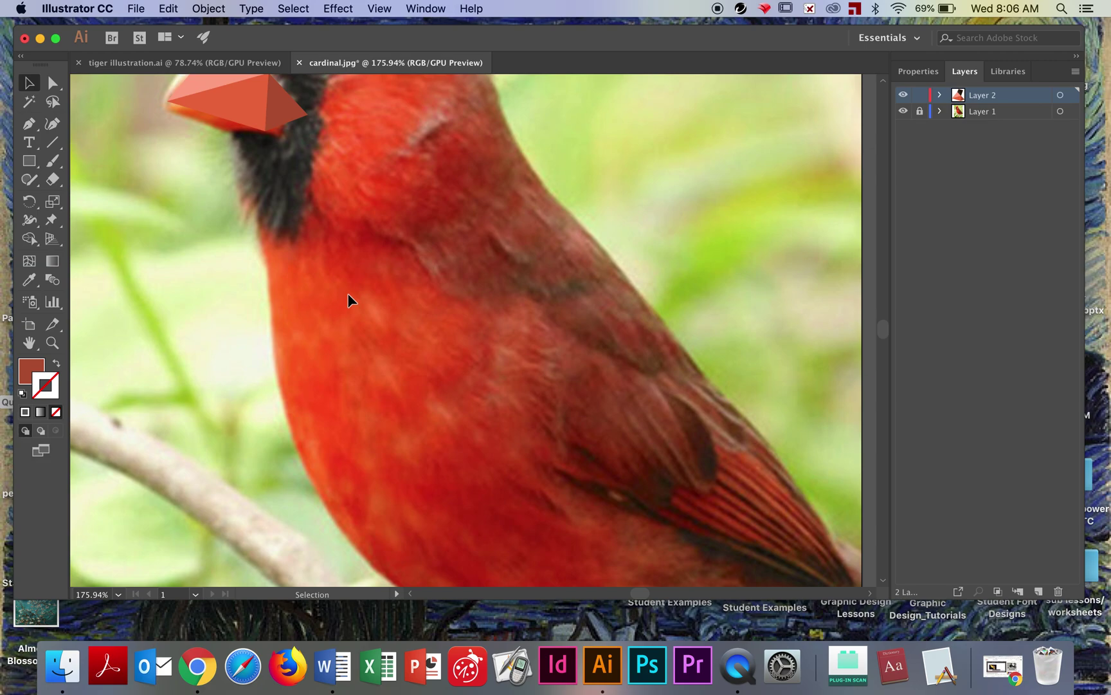
scroll(347, 300, up, 3)
scroll(176, 218, up, 6)
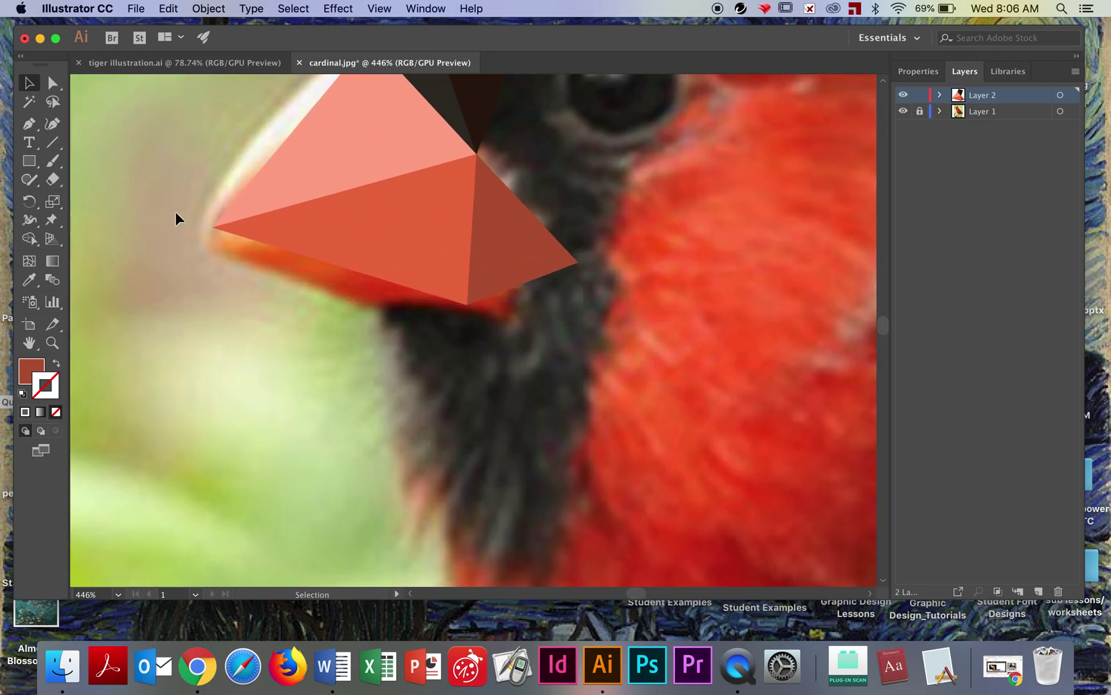
scroll(417, 129, up, 3)
click(415, 243)
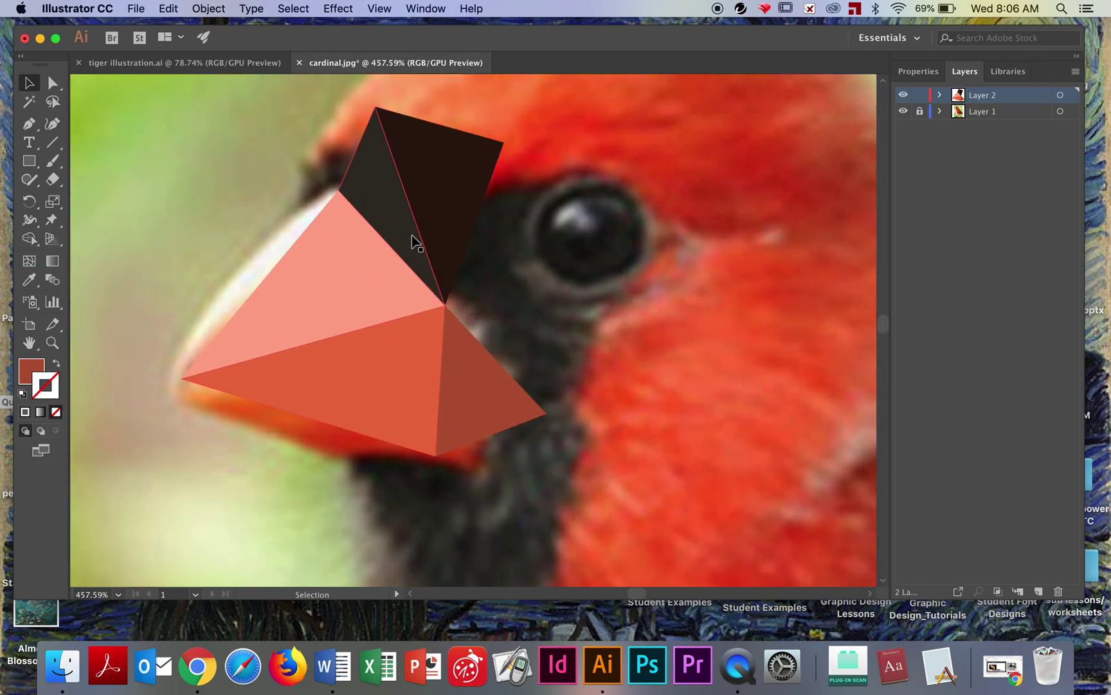
scroll(476, 235, down, 3)
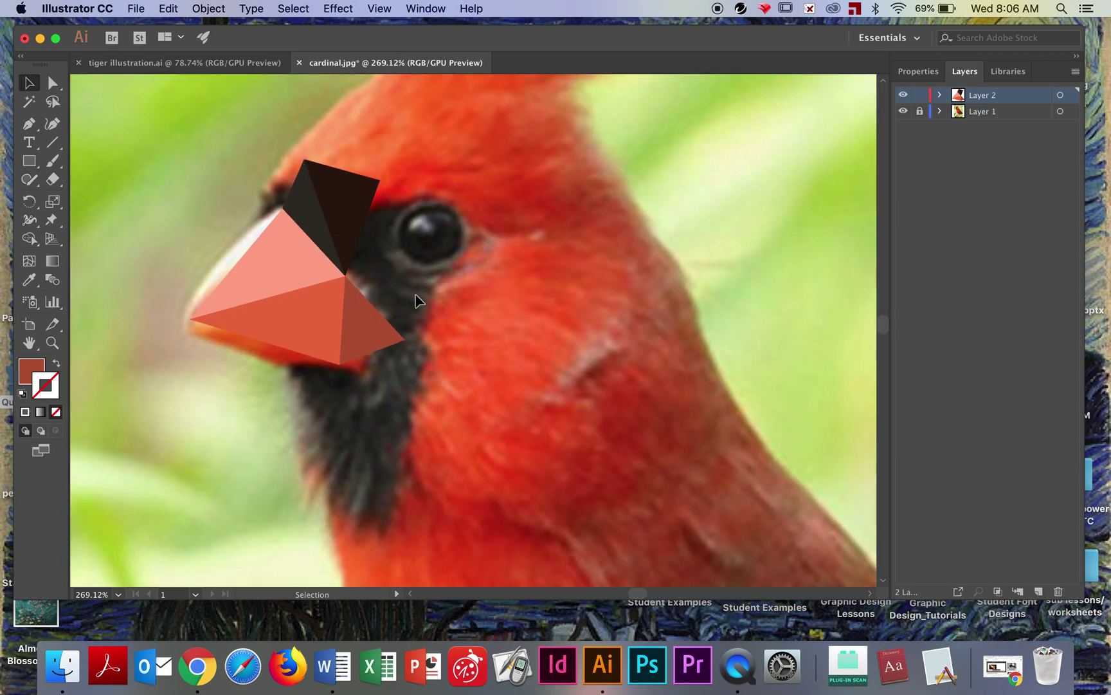
Step: Delete Layer 1 with the cardinal photo and add a new empty layer above the triangles
click(1008, 112)
click(1059, 591)
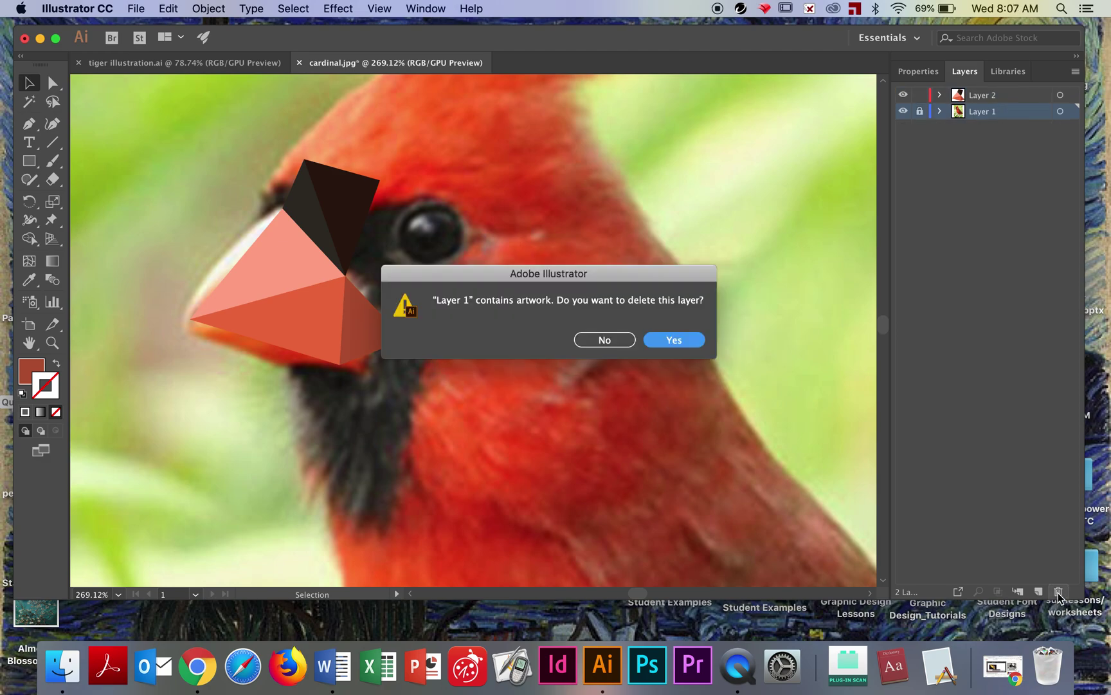
click(675, 343)
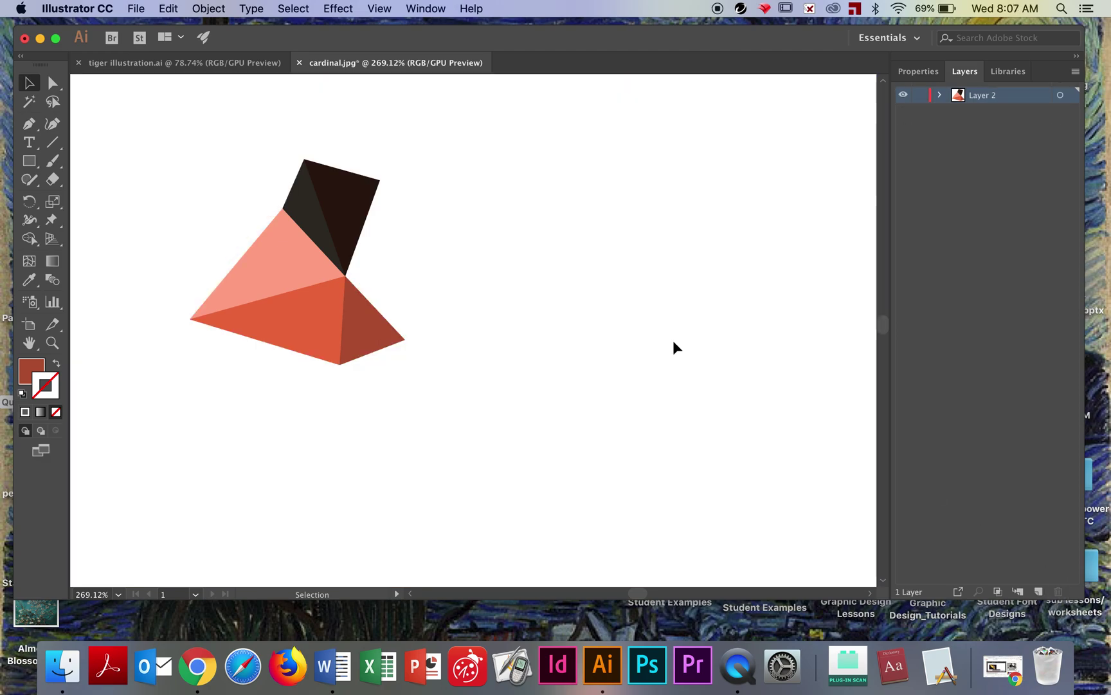
click(1038, 591)
Step: Draw a background rectangle about 595 wide and 836 high on the new layer, covering nearly the whole artboard
scroll(400, 295, down, 3)
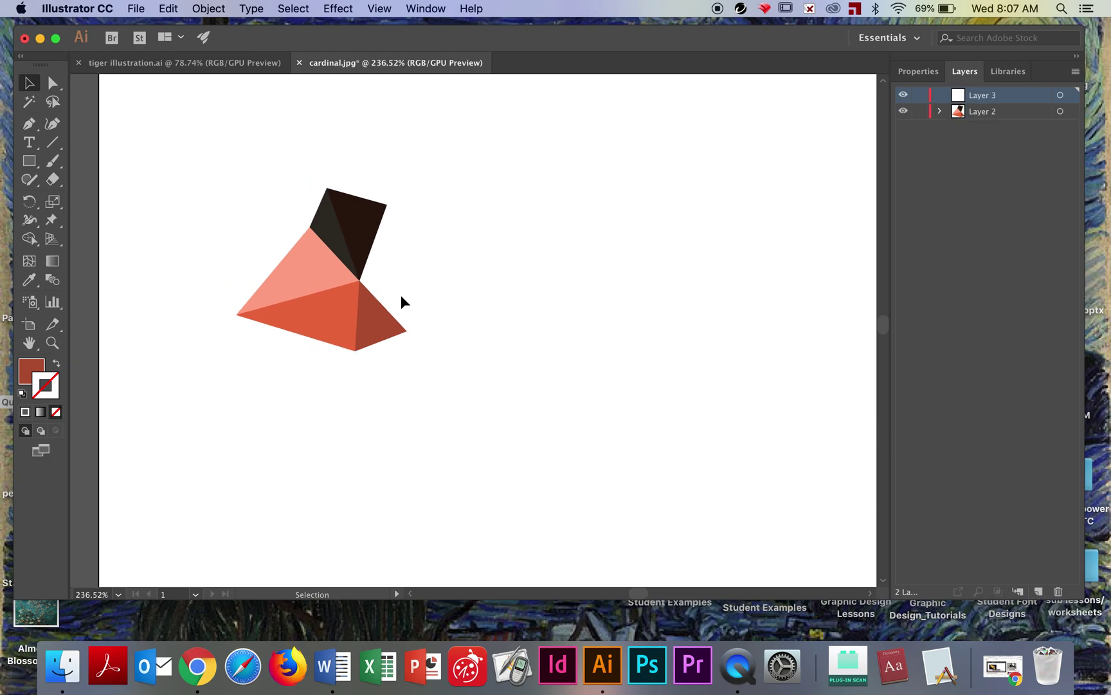
scroll(405, 295, right, 2)
scroll(405, 295, down, 2)
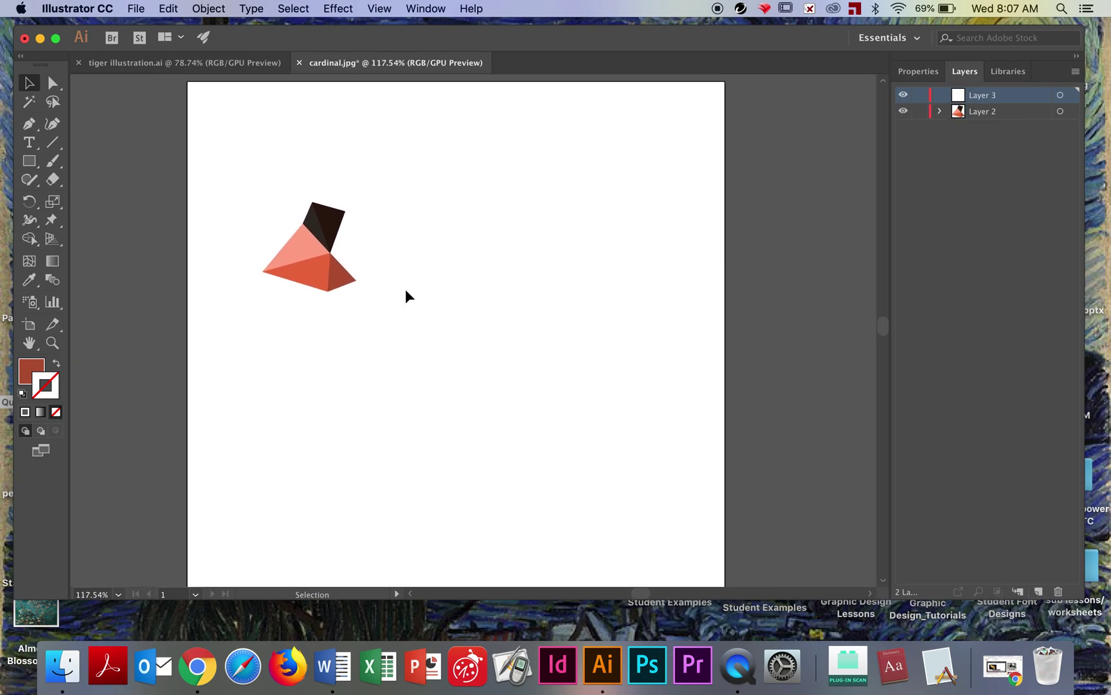
scroll(341, 251, down, 1)
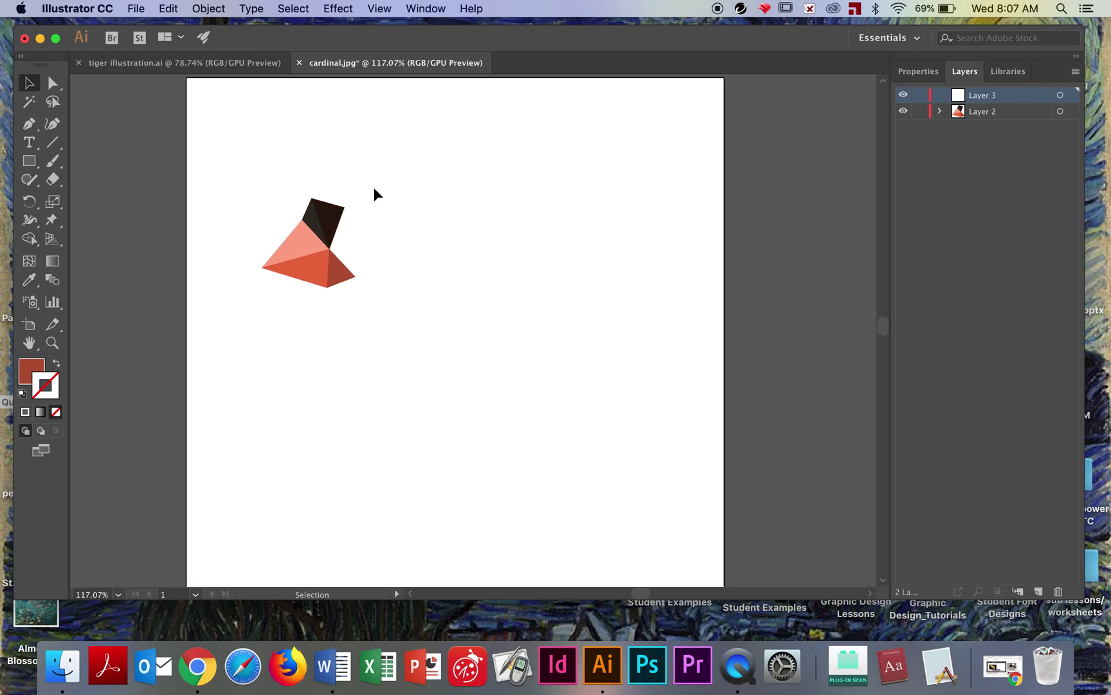
scroll(373, 190, down, 2)
scroll(371, 186, down, 2)
click(29, 160)
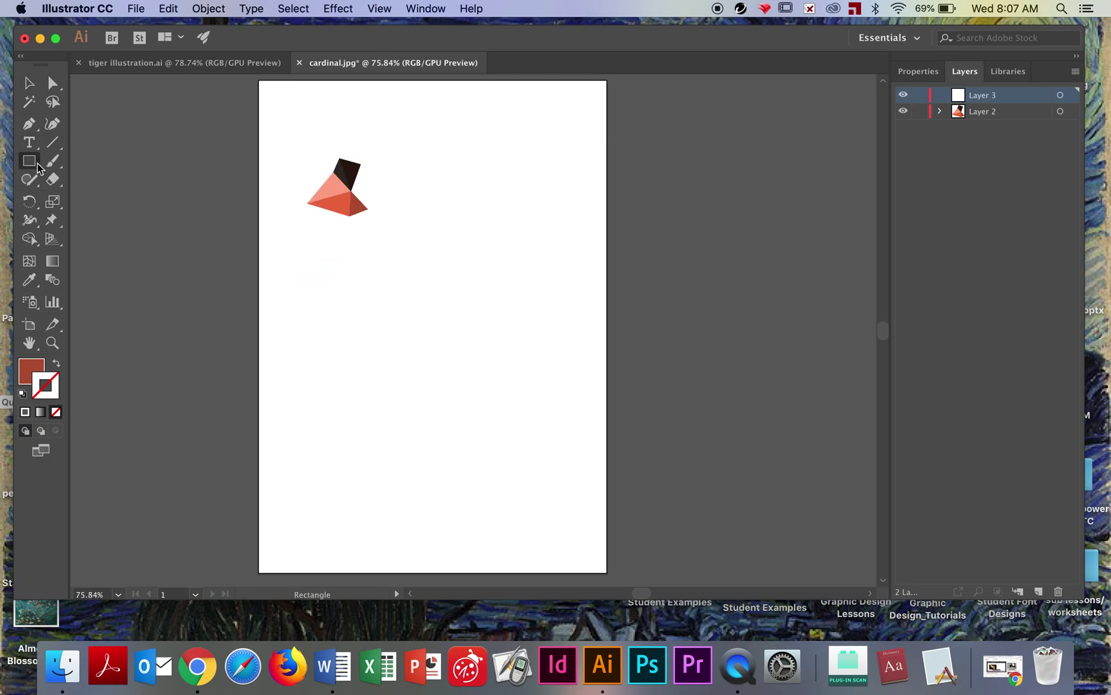
scroll(124, 119, down, 1)
drag(253, 83, 587, 552)
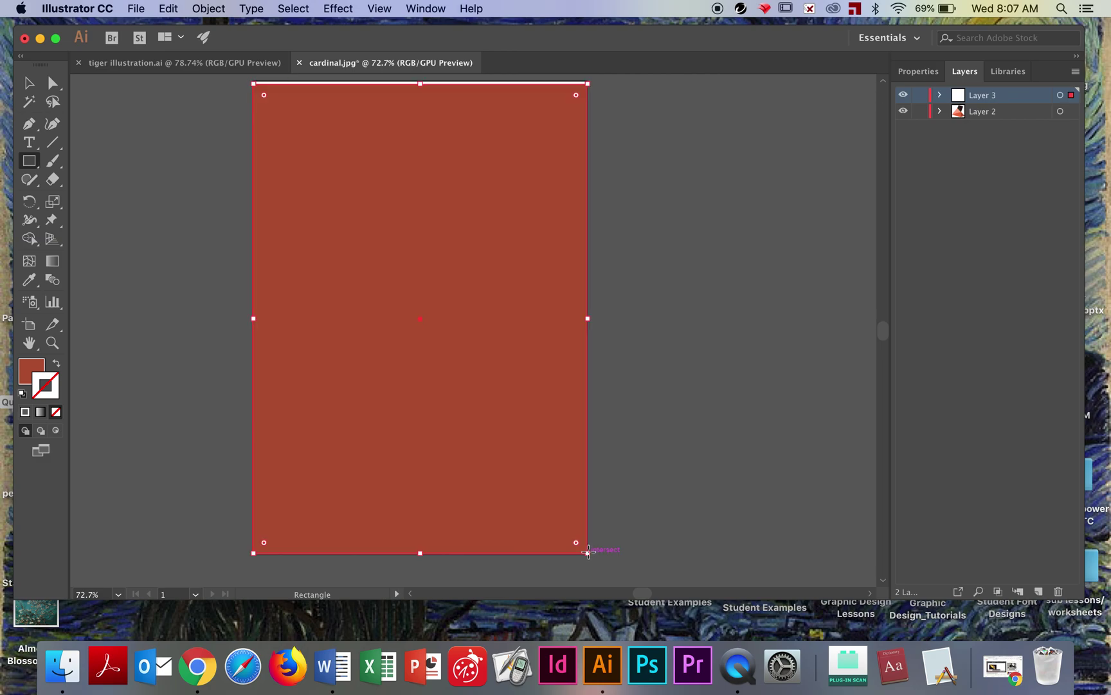
Step: Open the Foliage gradient swatch library from the background rectangle's fill swatches
click(918, 70)
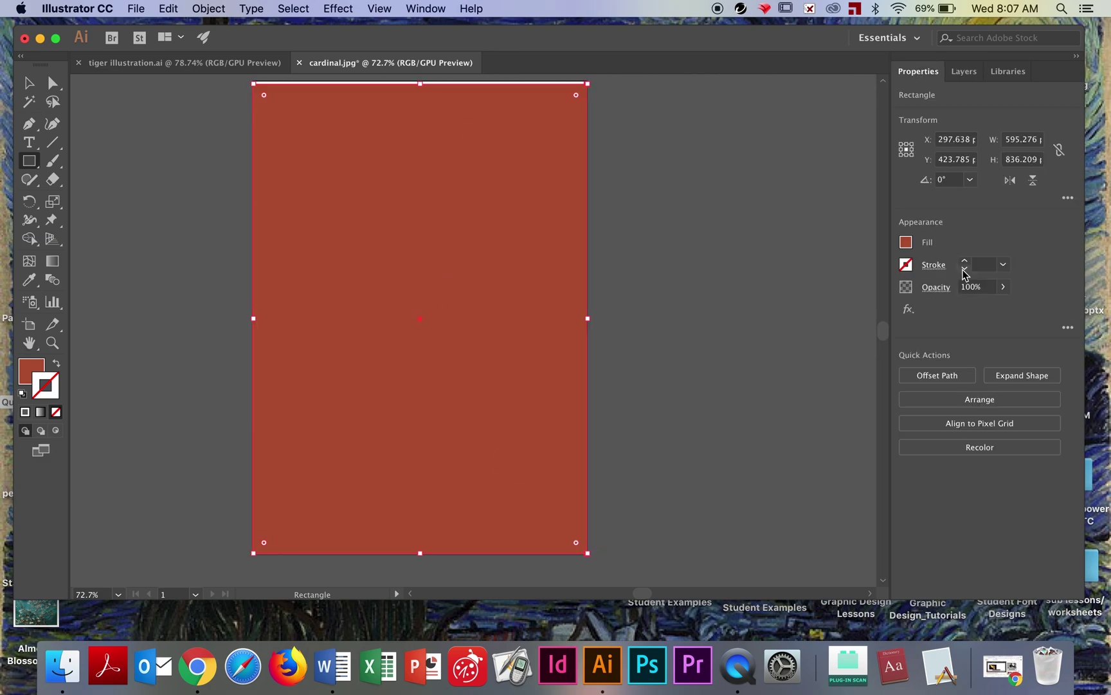
click(907, 243)
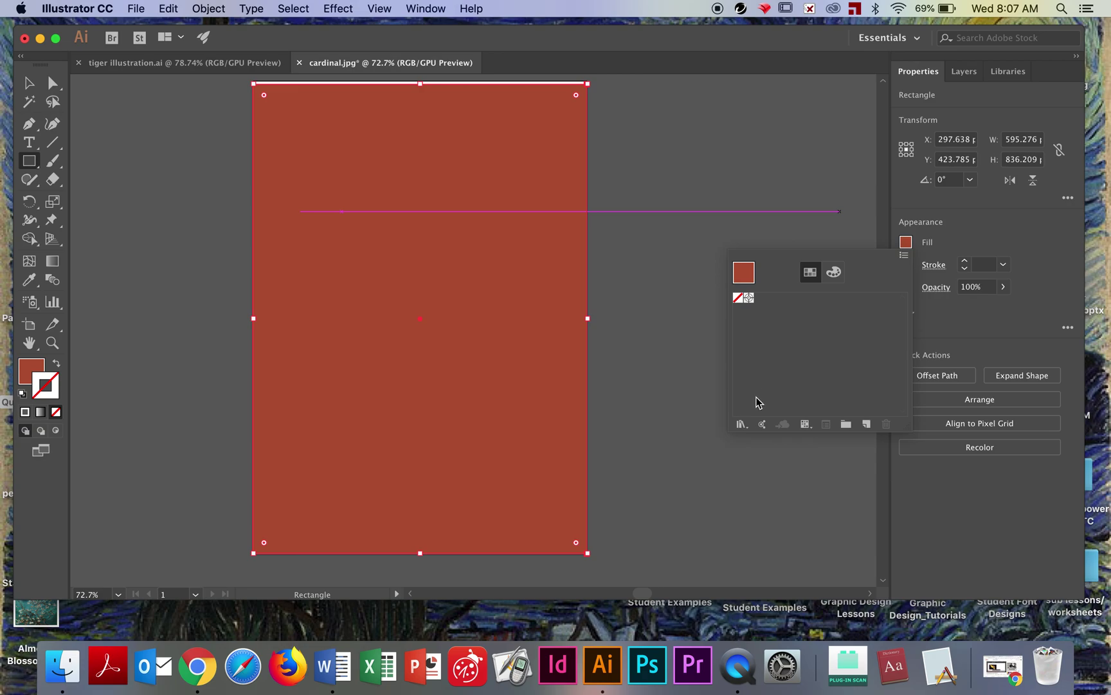
click(744, 425)
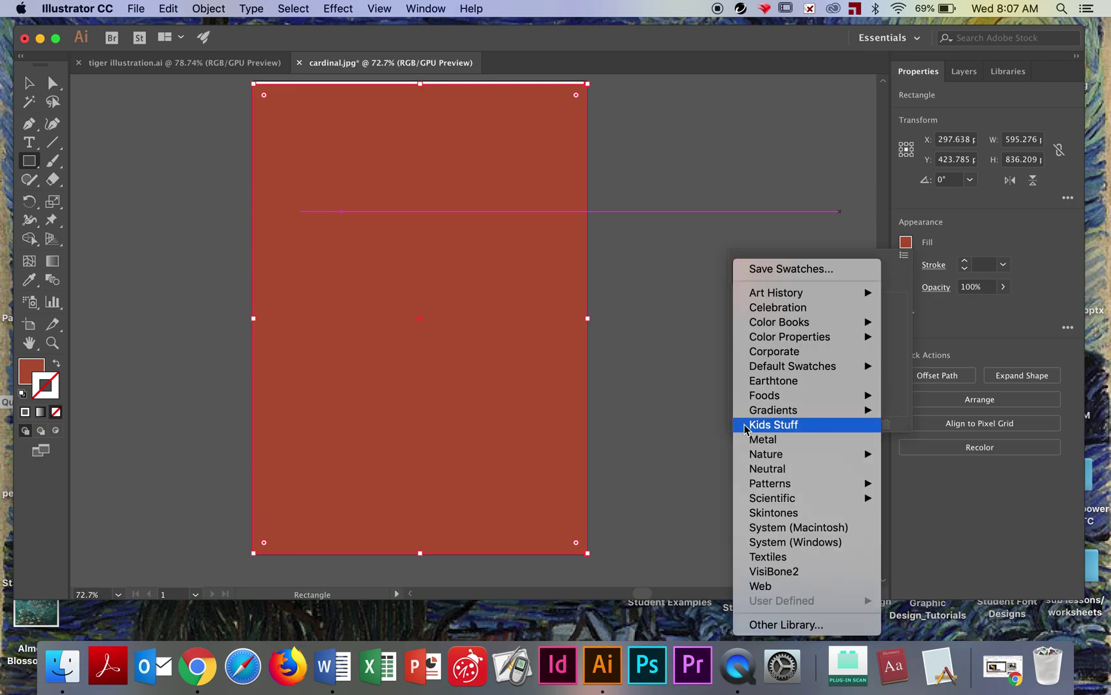
click(906, 347)
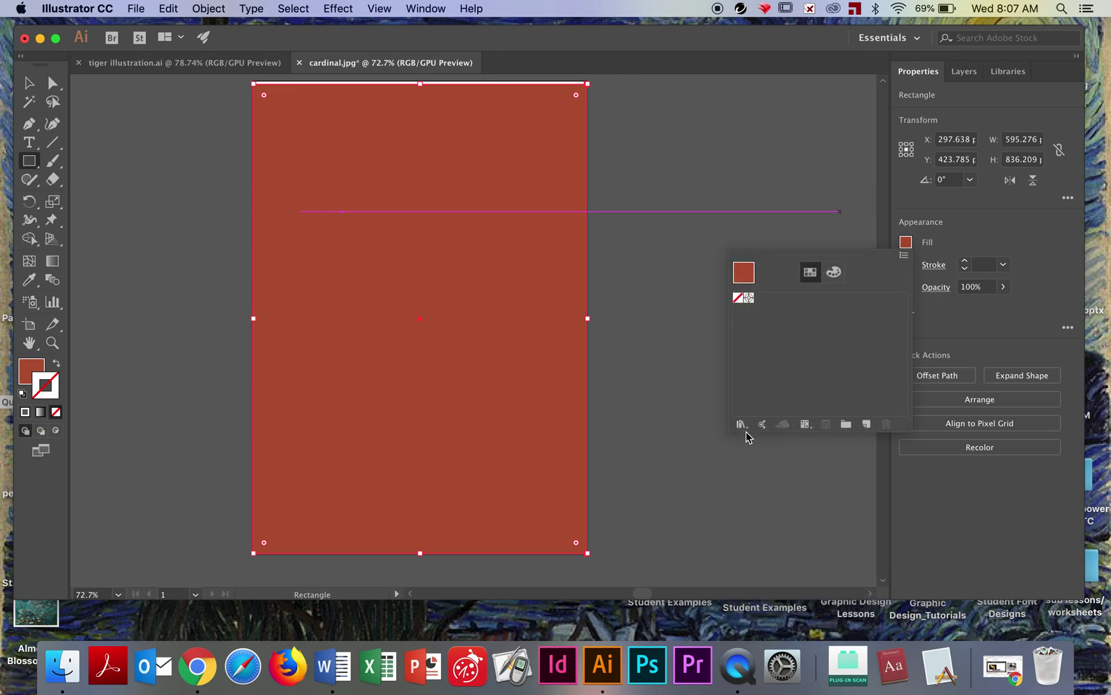
click(741, 425)
mouse_move(830, 412)
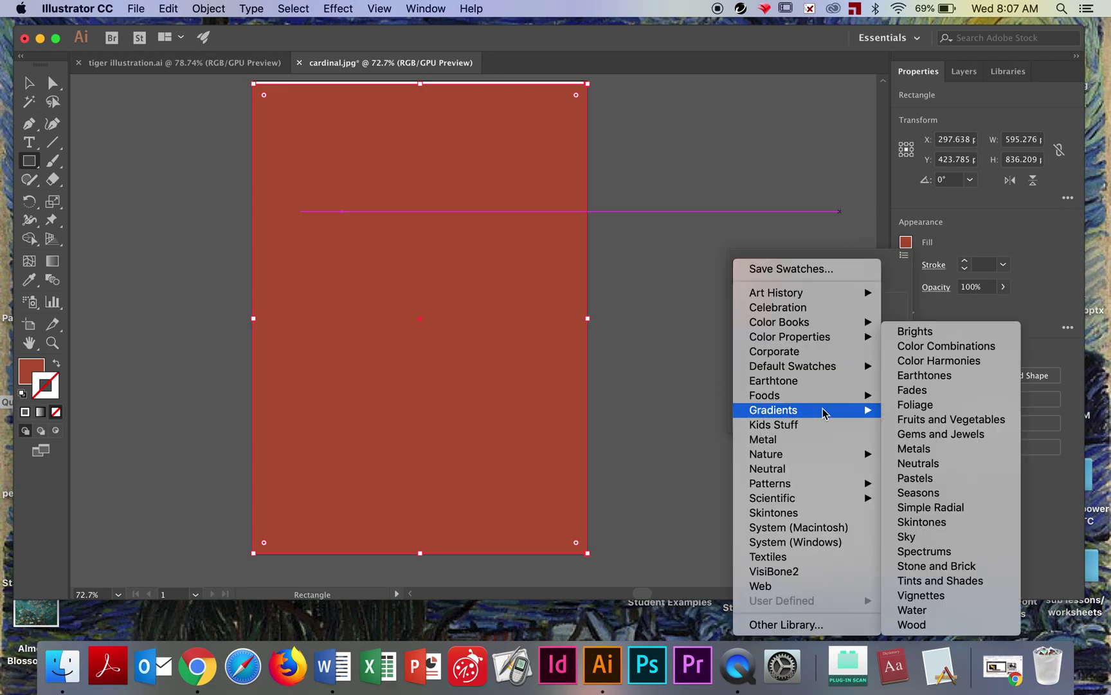
click(943, 406)
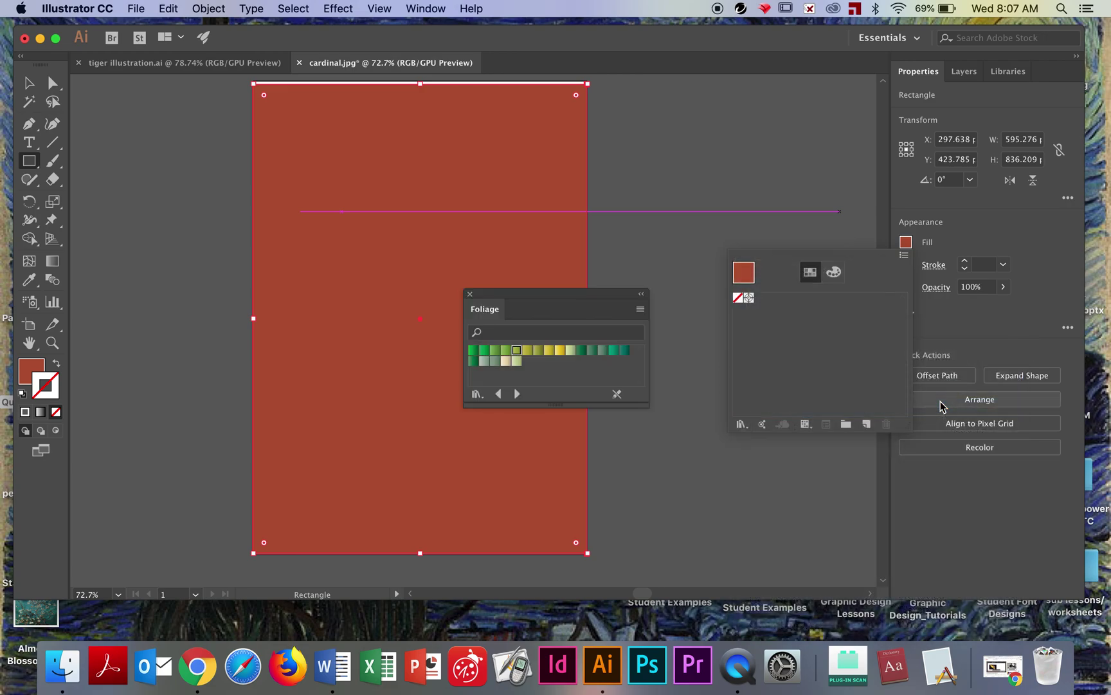
Step: Apply a green Foliage gradient to the background rectangle, swap its stroke and fill so the gradient fills it, and remove the stroke
click(509, 354)
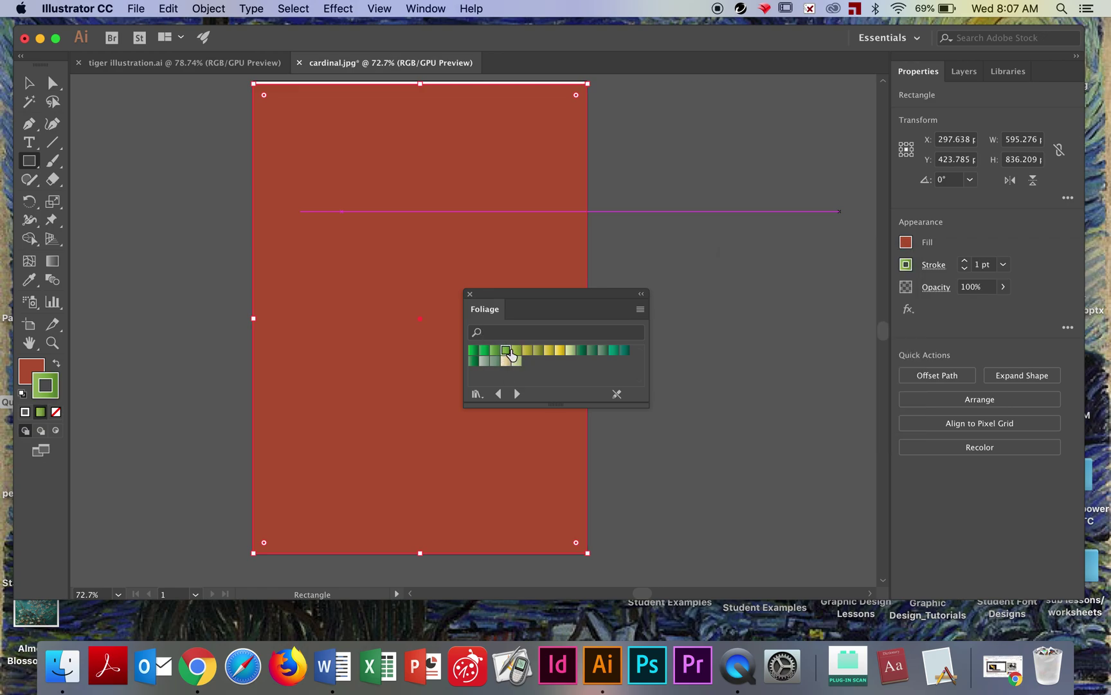
click(495, 350)
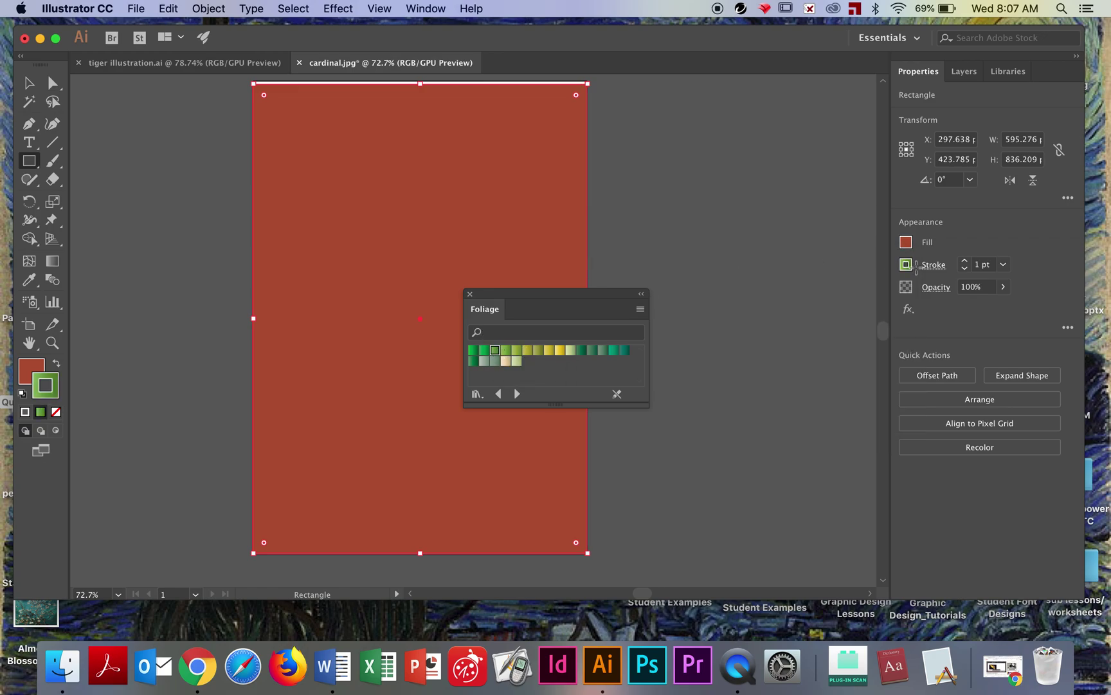
click(470, 294)
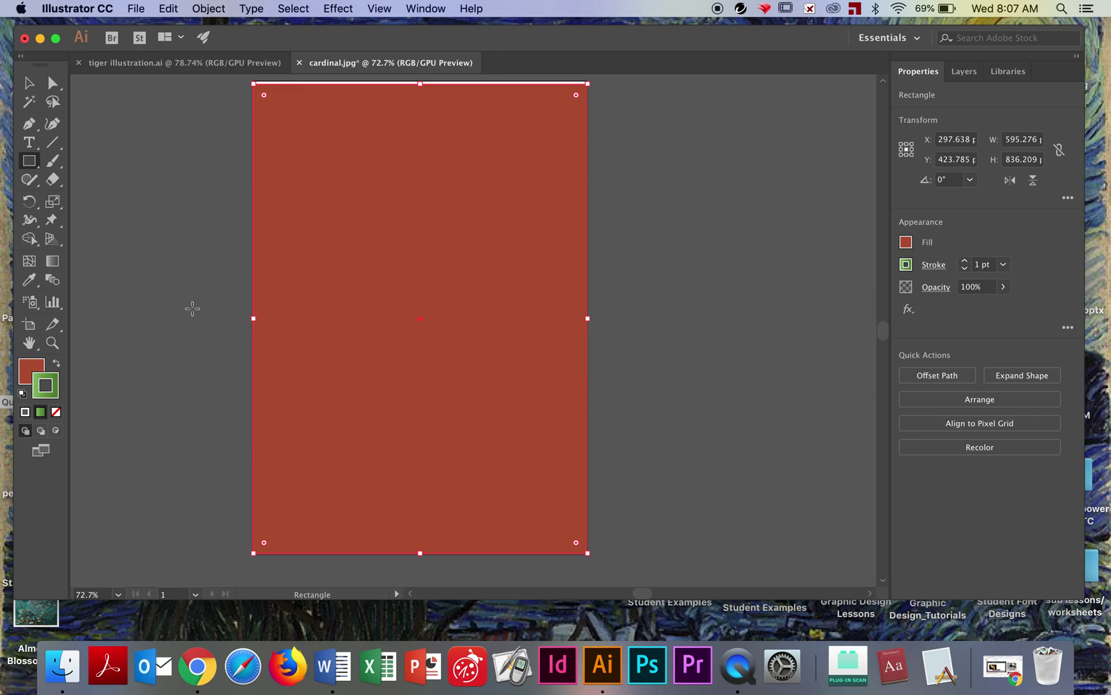
click(56, 365)
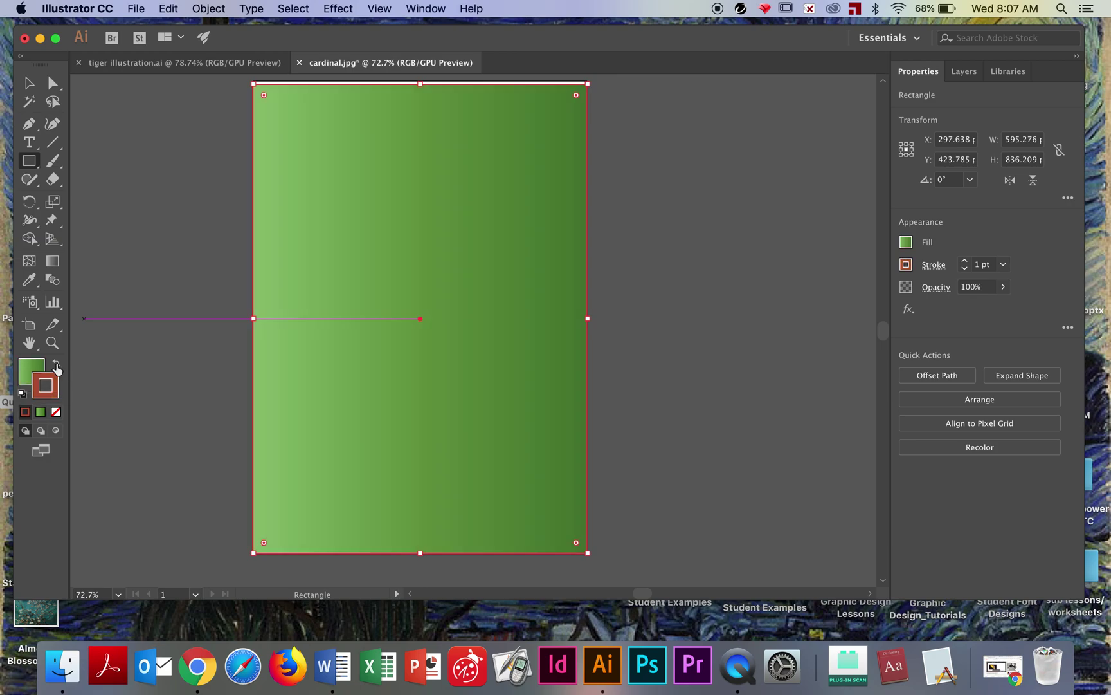
click(56, 412)
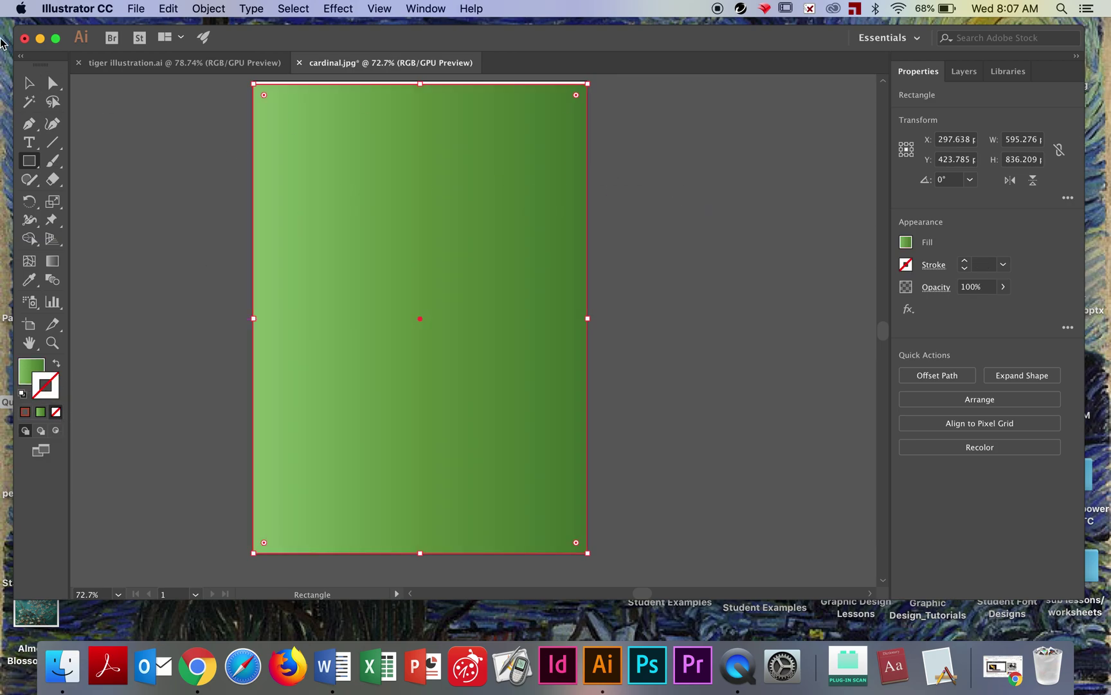
Step: Move Layer 3 with the green background below Layer 2 with the triangles, and deselect the rectangle
click(28, 82)
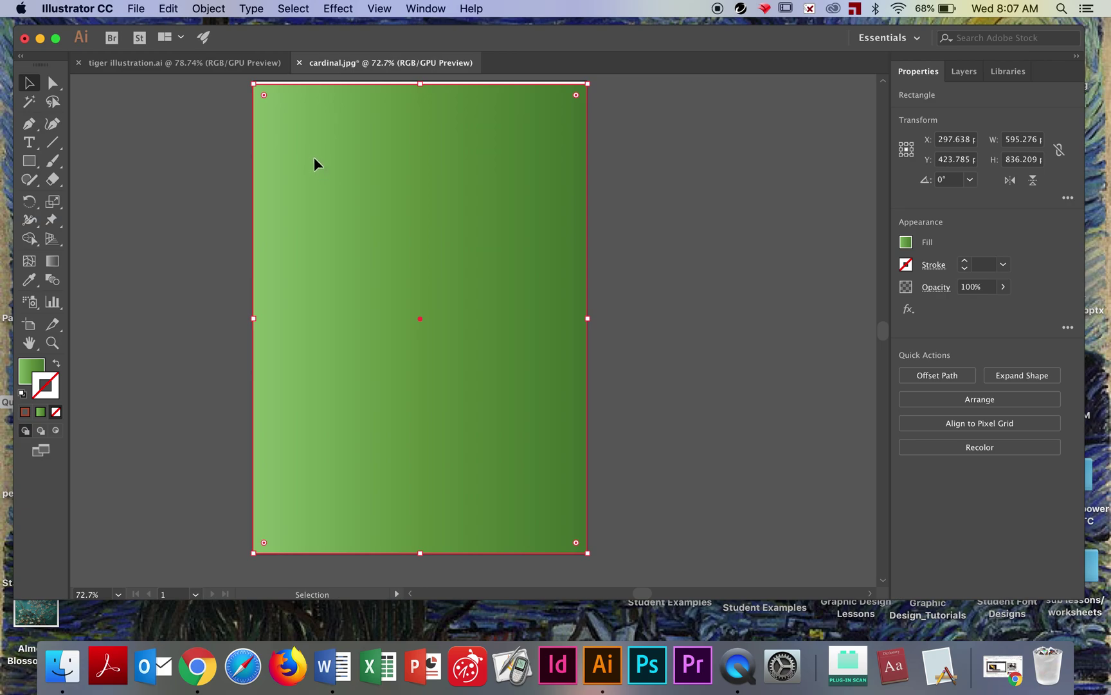
click(973, 69)
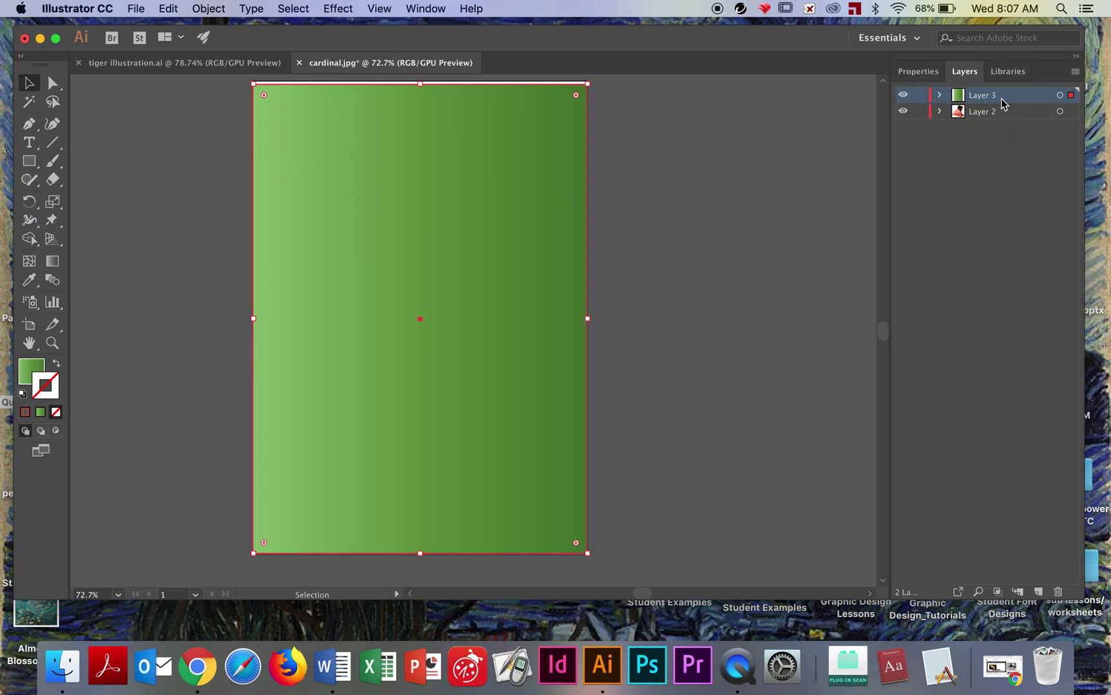
drag(983, 100, 988, 118)
click(727, 266)
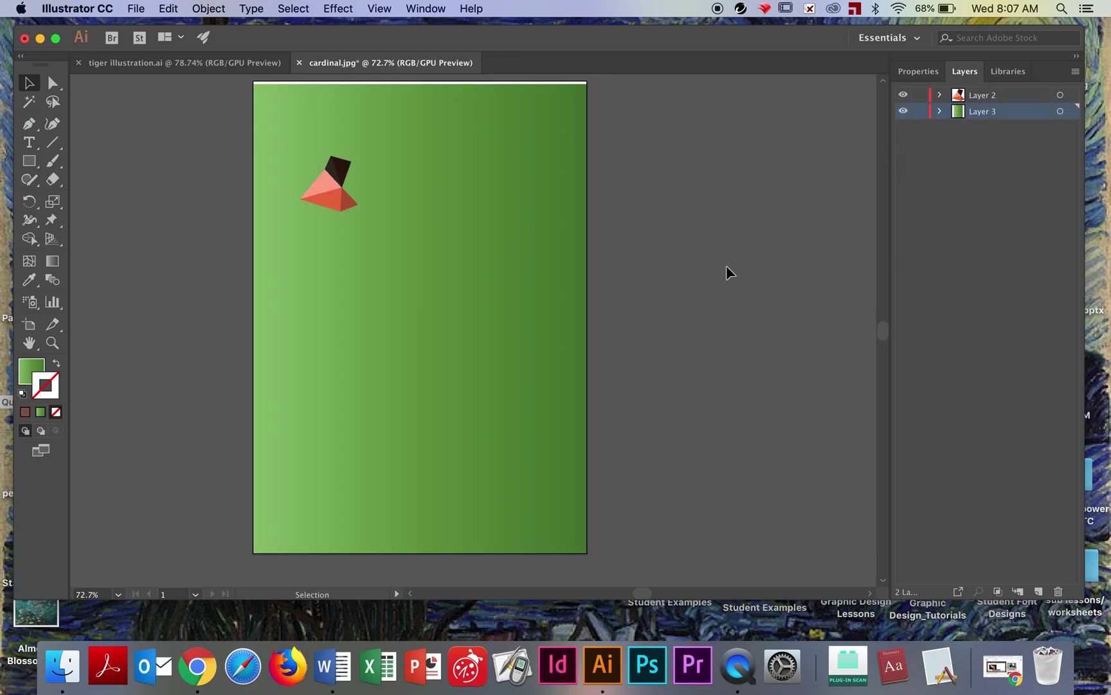
Step: Inspect the cardinal's triangles against the green gradient background from close up and from farther away
scroll(181, 285, up, 5)
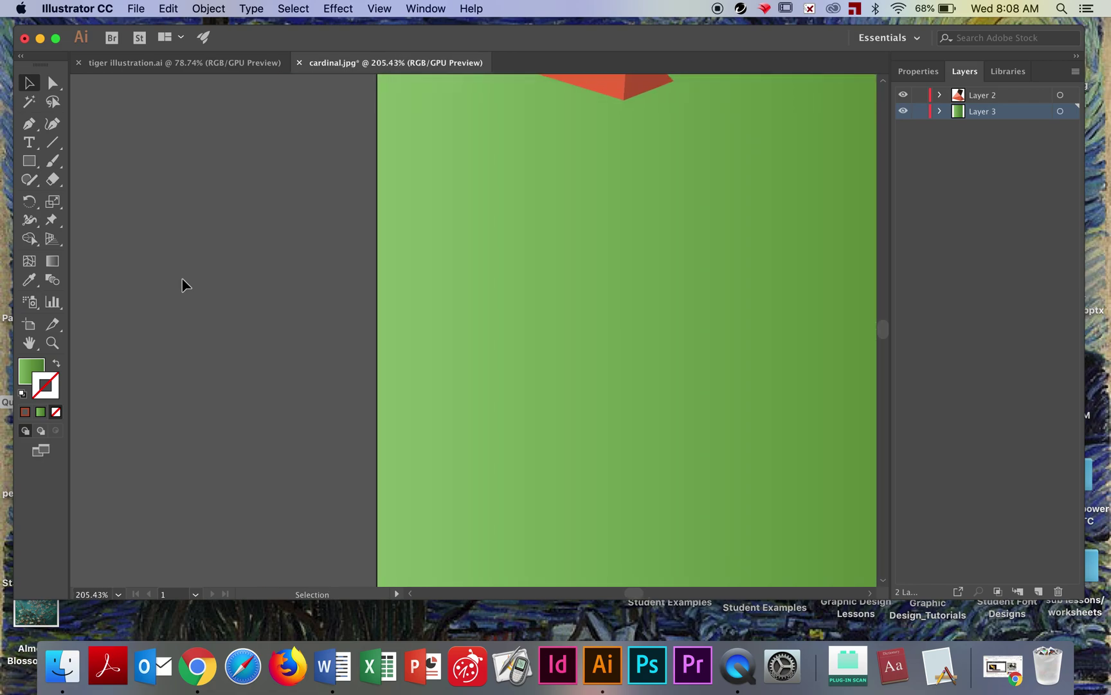
scroll(183, 283, up, 10)
scroll(183, 283, right, 7)
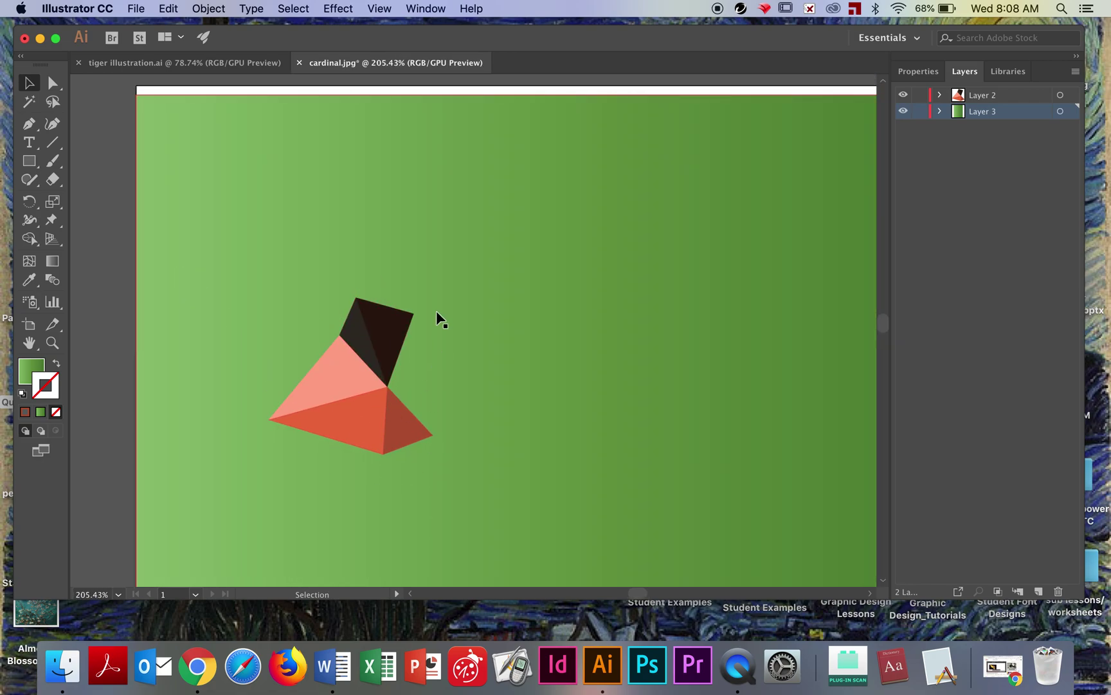
scroll(321, 388, up, 3)
scroll(319, 386, down, 6)
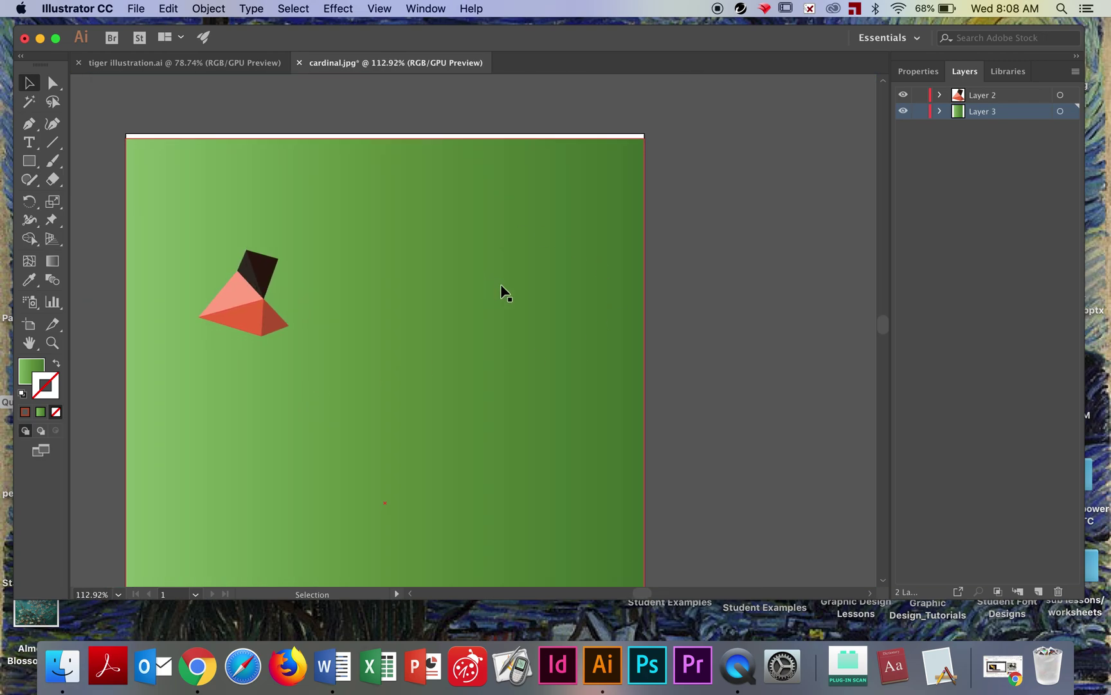
scroll(501, 284, down, 3)
scroll(501, 283, left, 2)
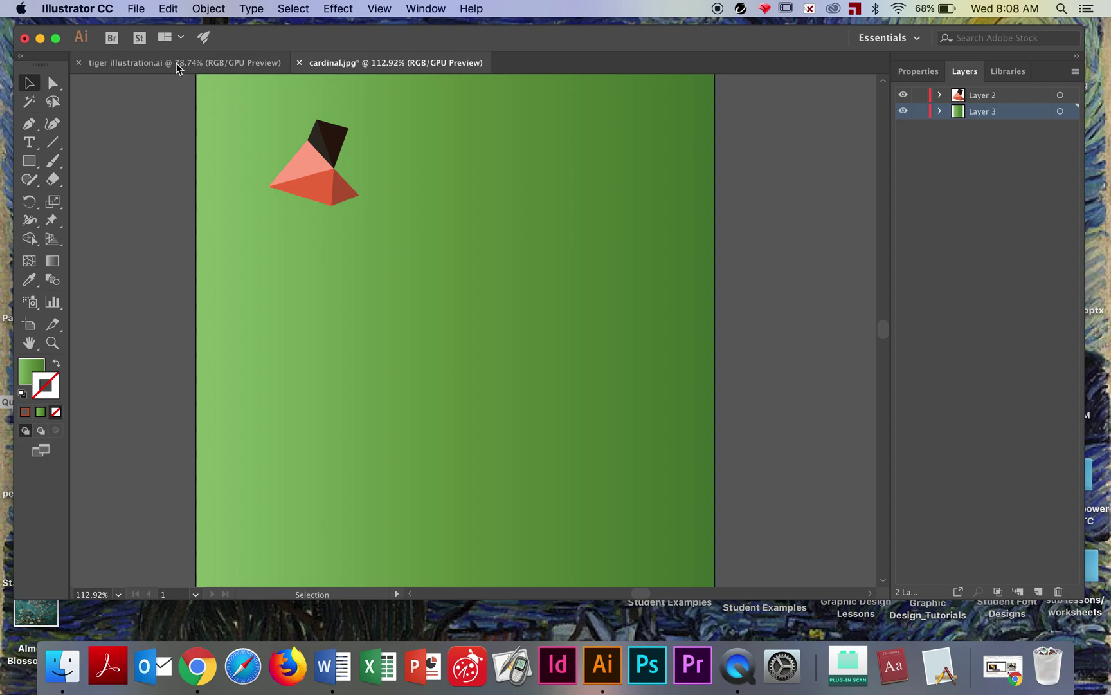
Step: Switch to the tiger illustration and examine the individual filled triangles on its forehead and ear
click(179, 64)
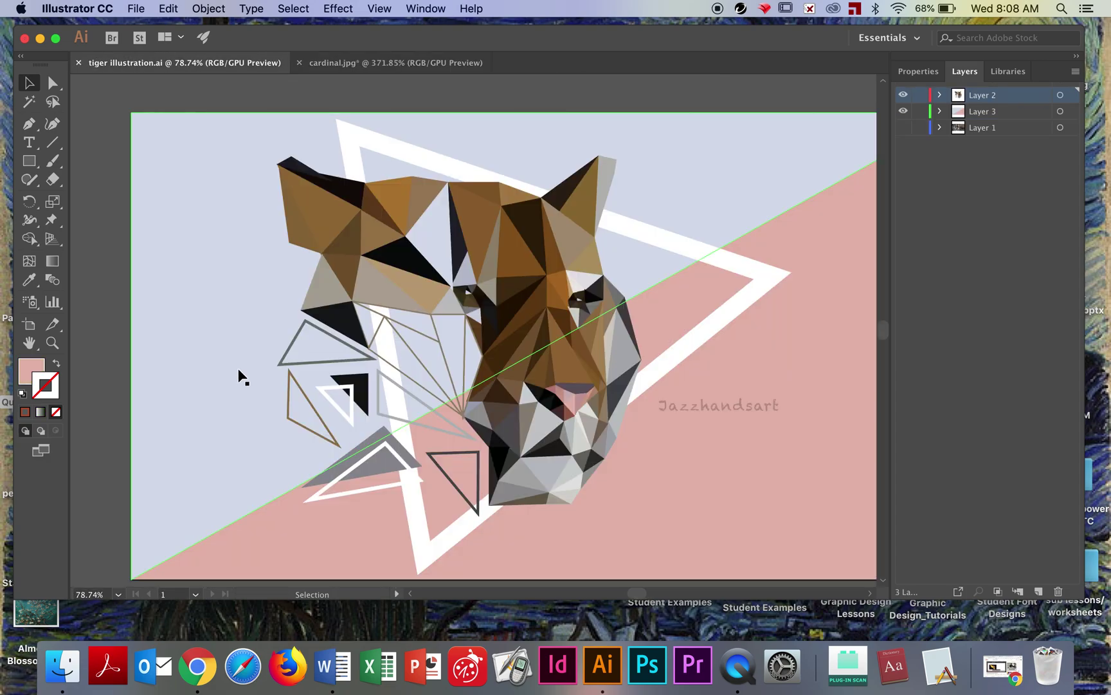
scroll(306, 313, right, 3)
scroll(305, 314, down, 1)
scroll(306, 313, up, 3)
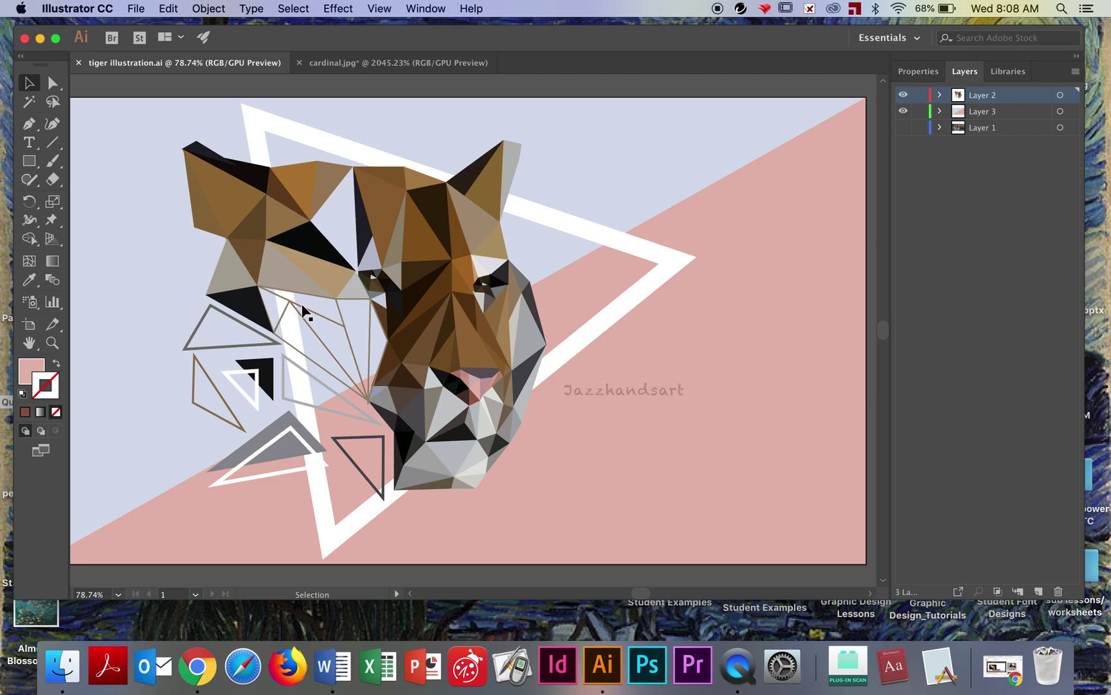
click(341, 211)
click(399, 205)
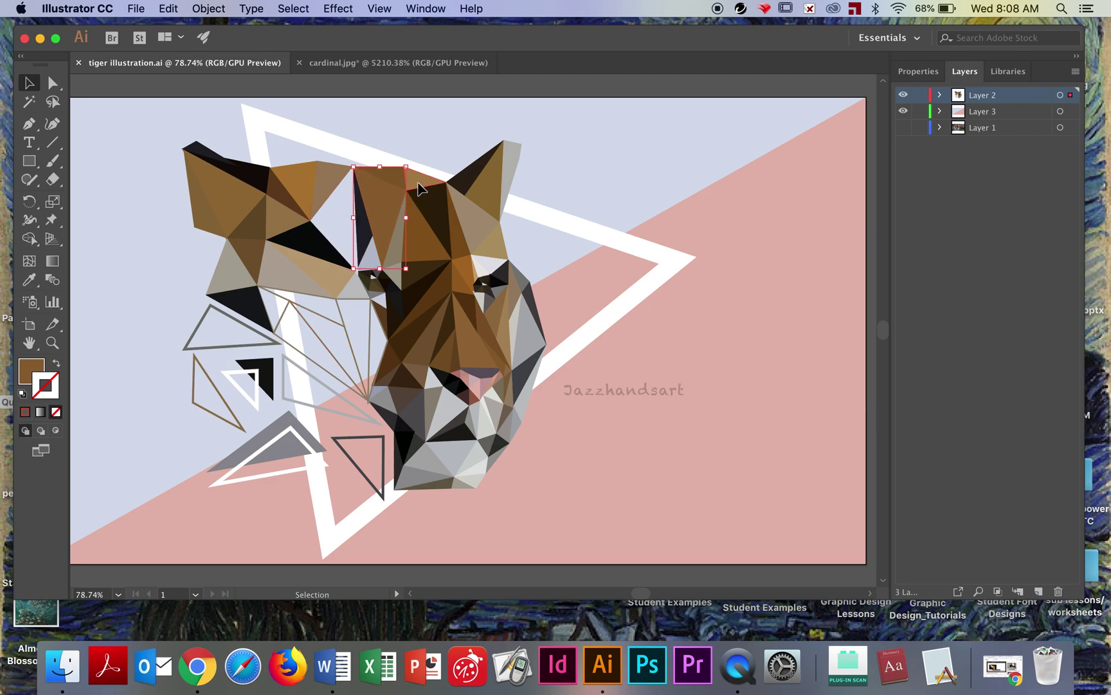
click(426, 180)
click(422, 231)
click(476, 207)
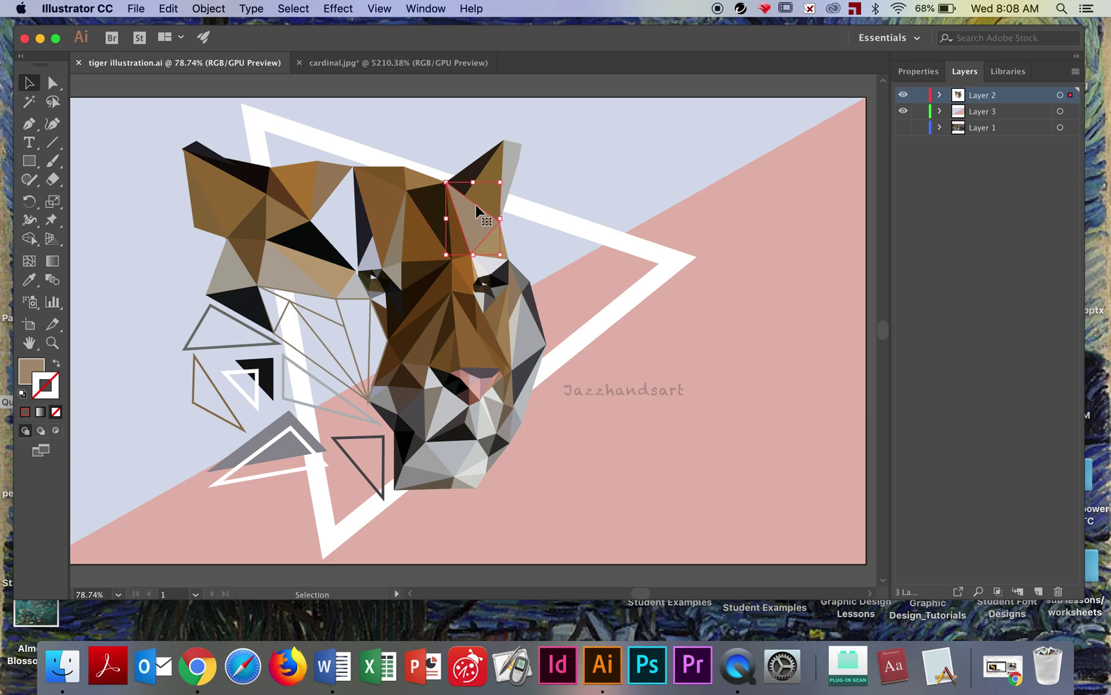
click(489, 180)
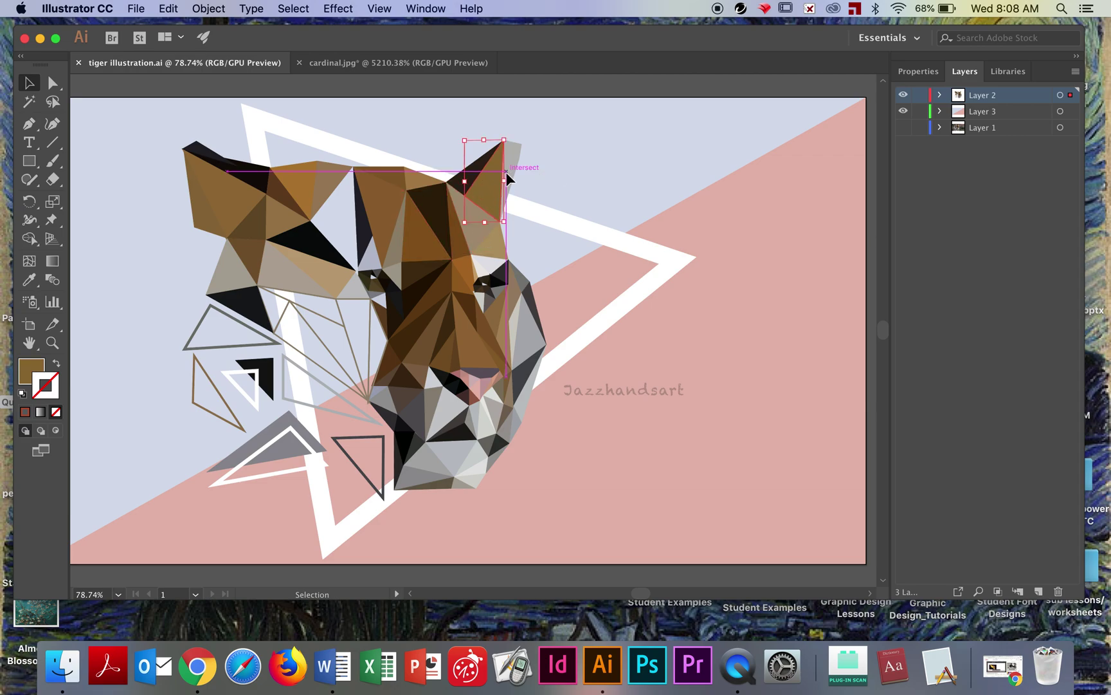
Step: Examine the tiger illustration's background on Layer 3, comparing with the cardinal document, and select the pale blue background shape
click(988, 115)
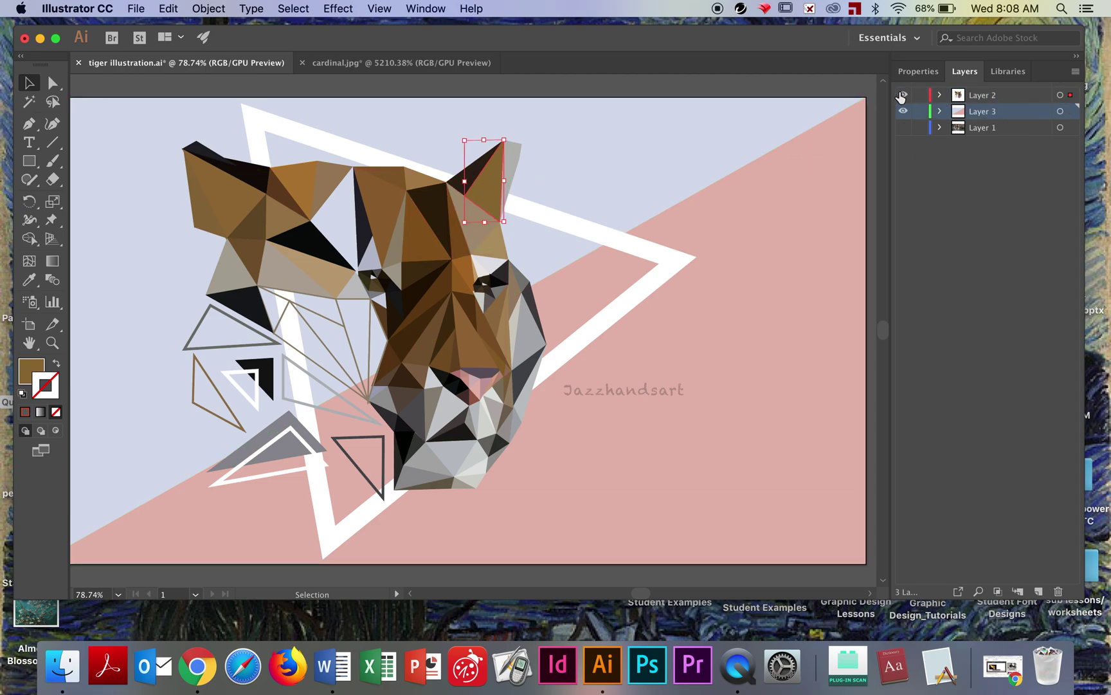
click(419, 66)
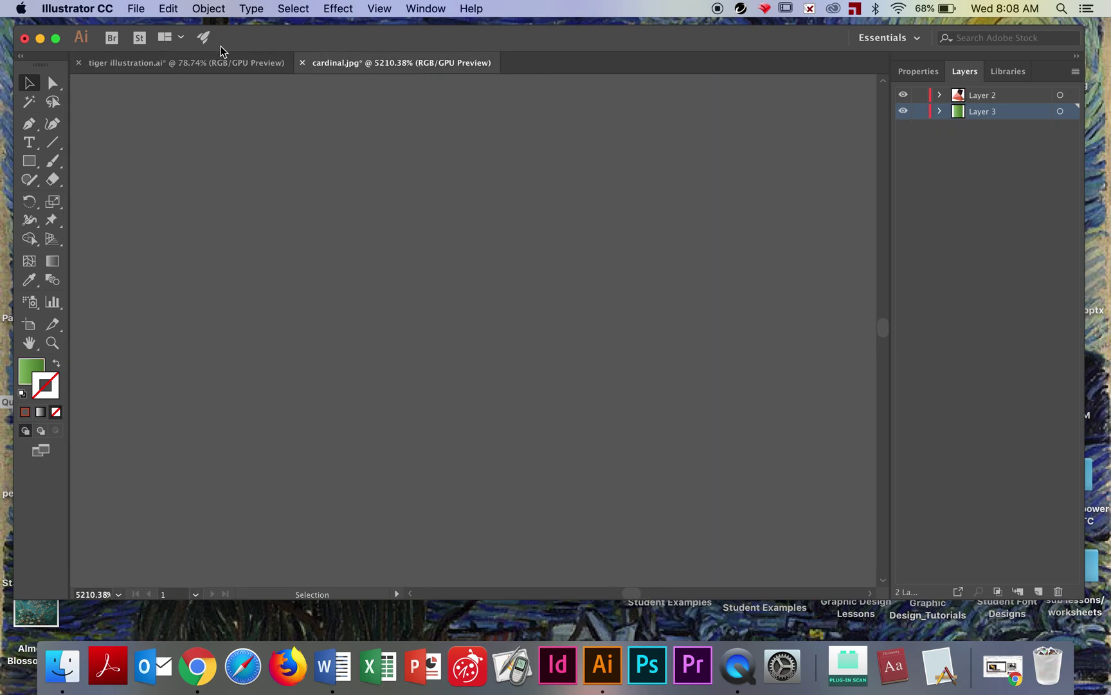
click(228, 62)
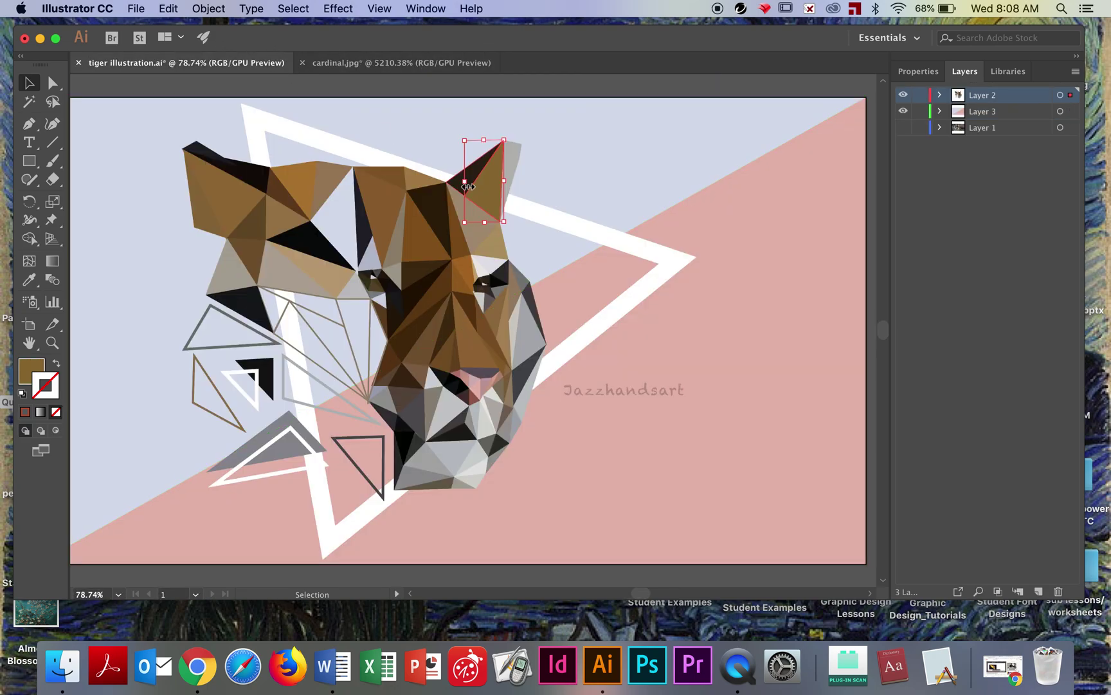
click(628, 172)
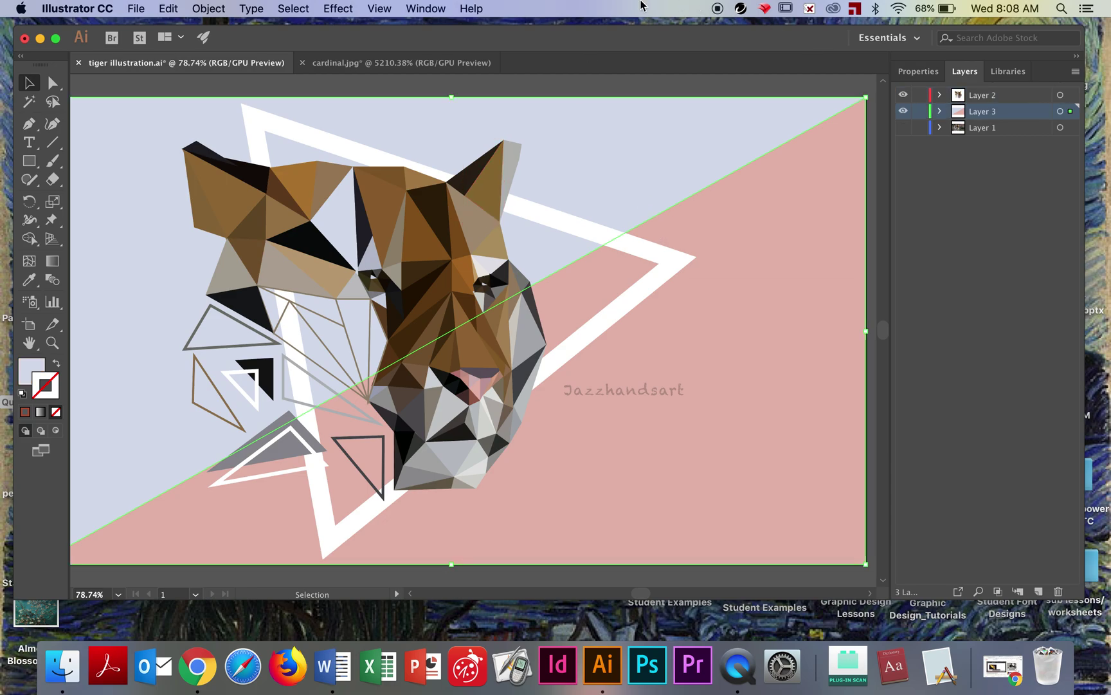